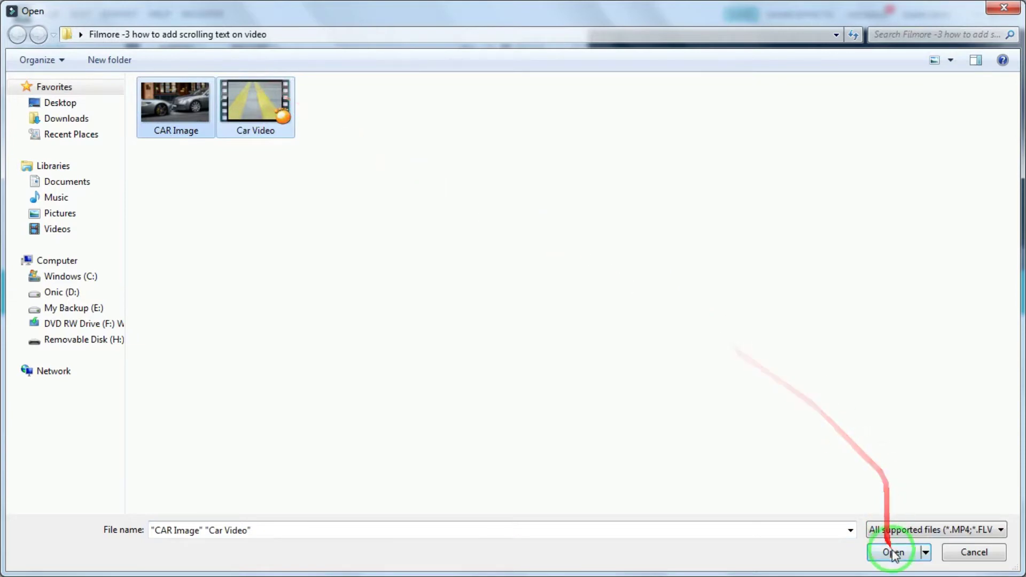
Import the CAR Image and Car Video files into the media library and preview both
left_click(893, 552)
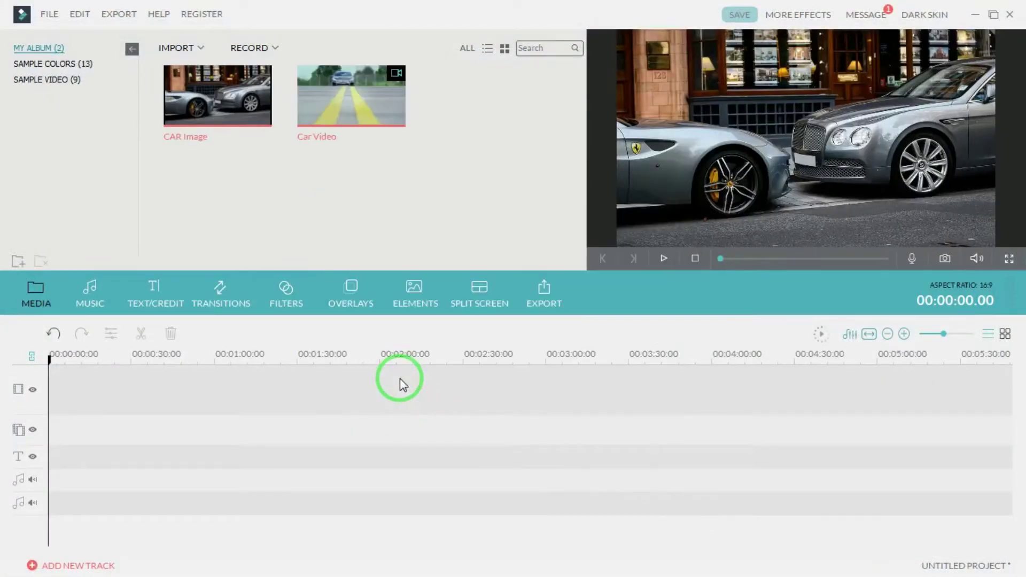
left_click_drag(354, 209, 261, 136)
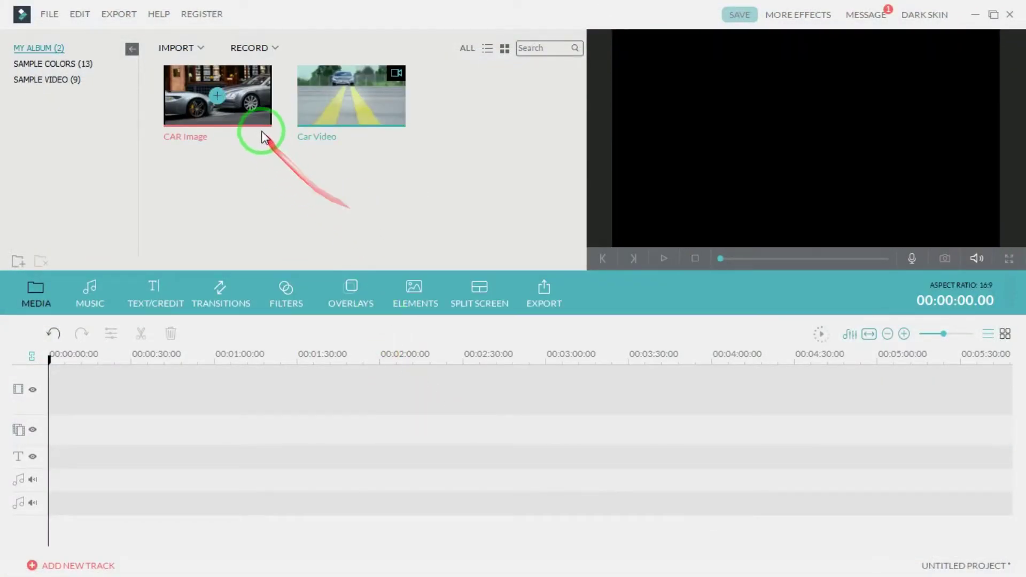
left_click(239, 126)
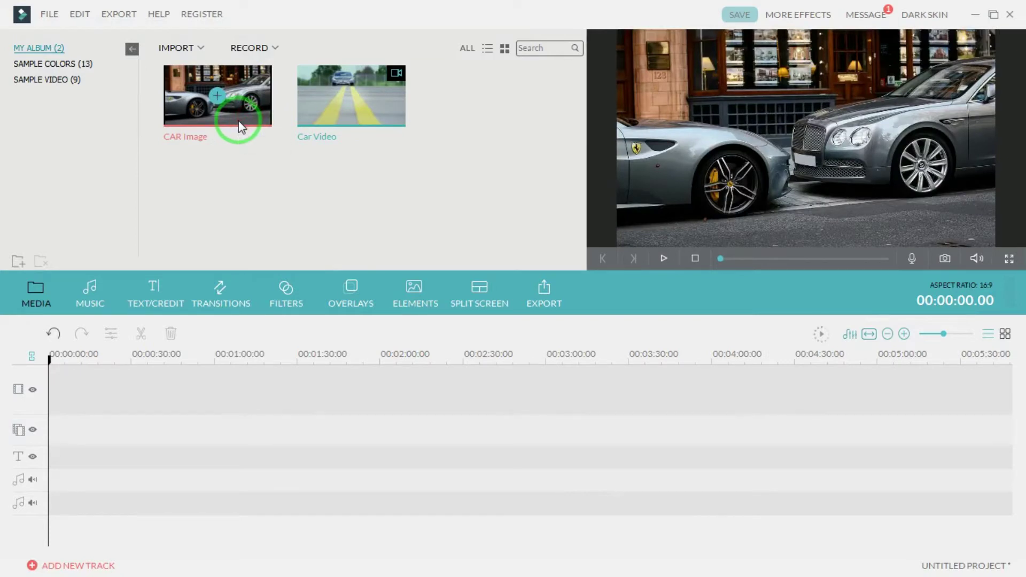
left_click(379, 114)
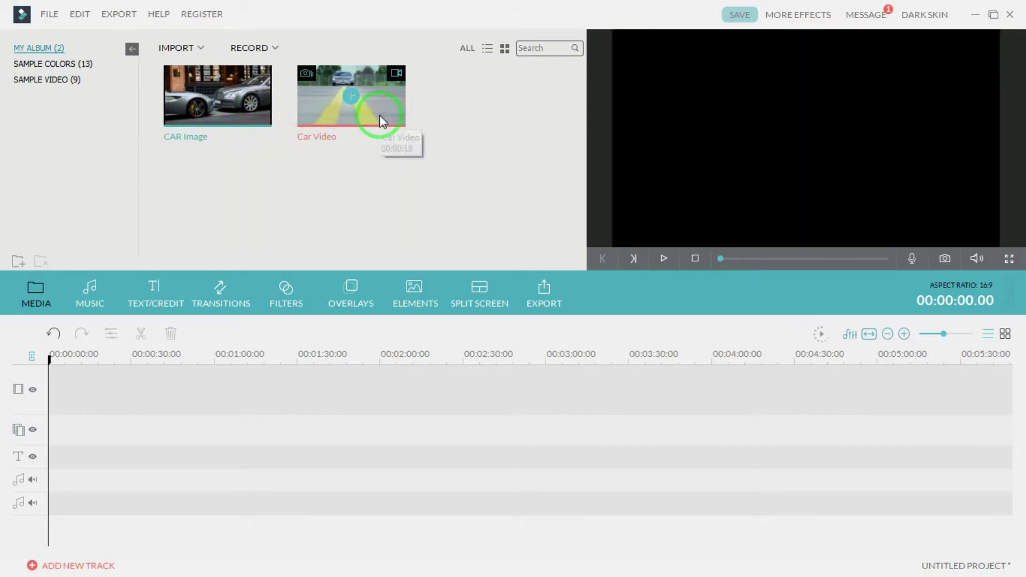
left_click(663, 259)
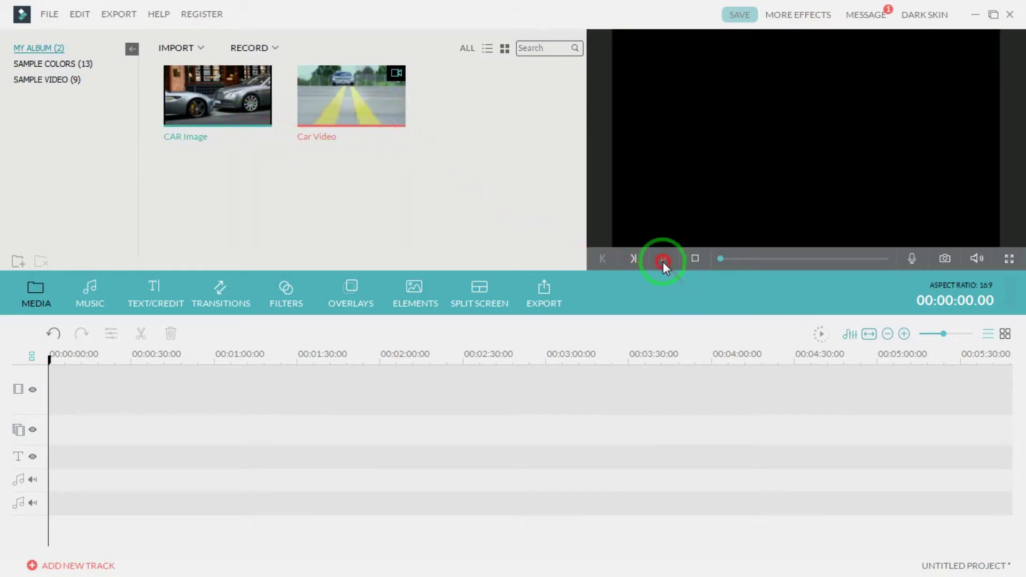
left_click(342, 159)
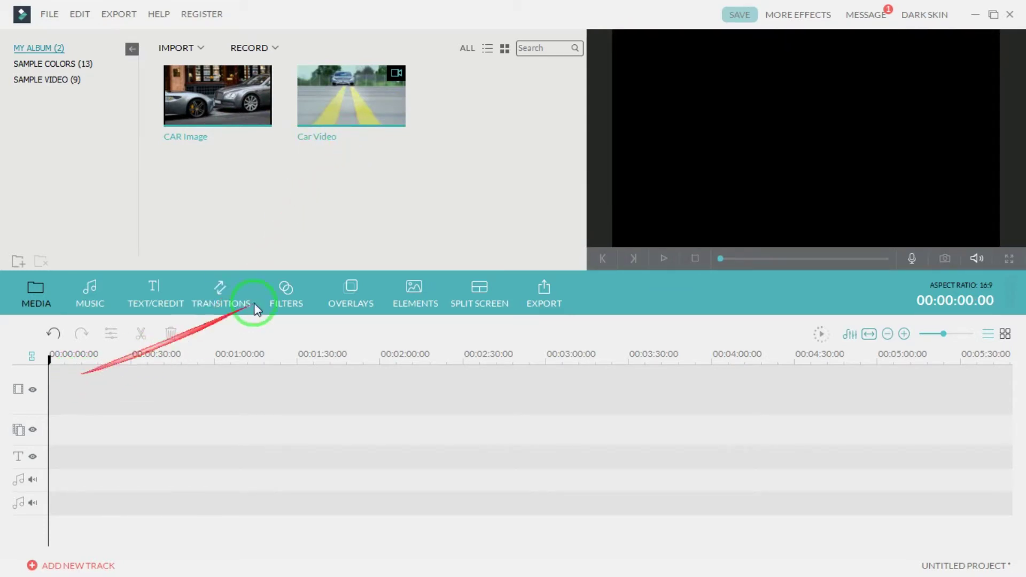
Place Car Video followed by CAR Image on the video track and extend the image clip to end at about 00:01:08
left_click(369, 91)
left_click_drag(370, 94, 105, 388)
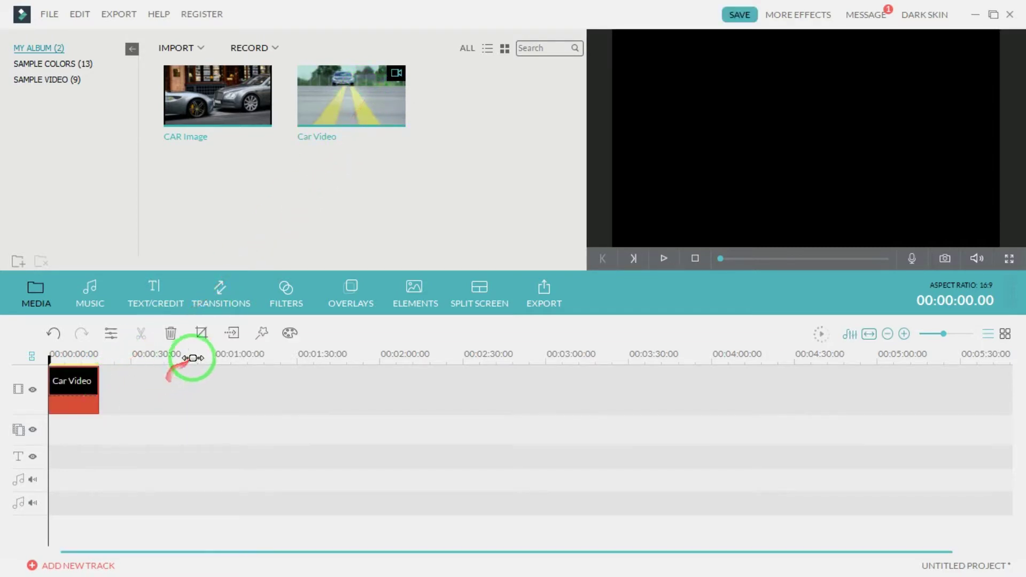
left_click(239, 186)
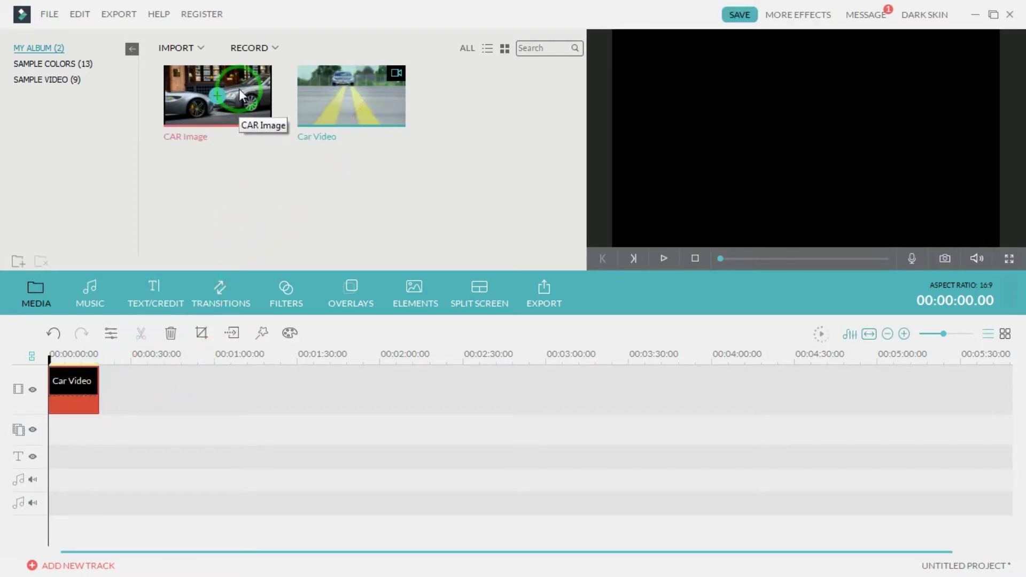
left_click_drag(239, 89, 213, 380)
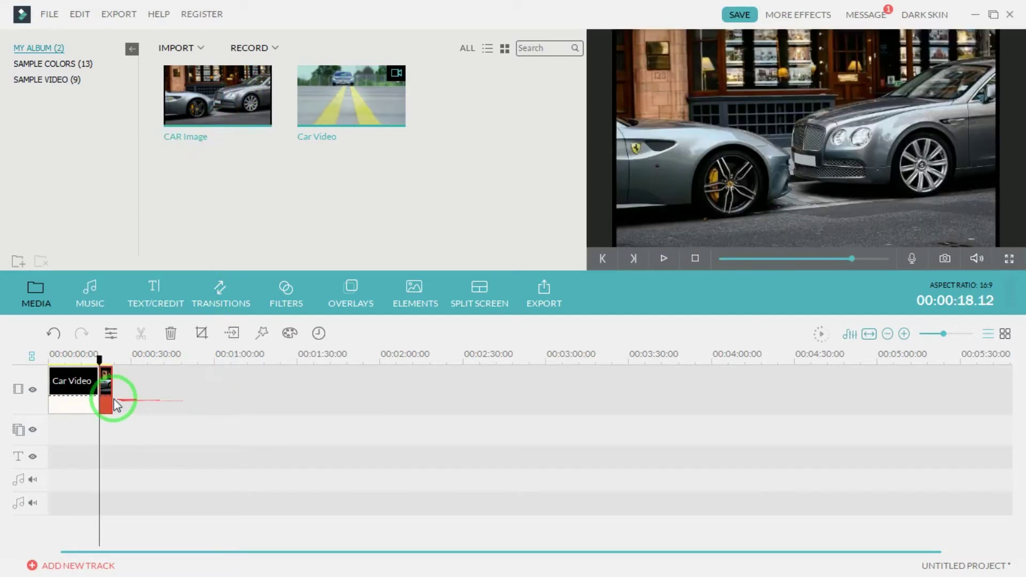
left_click_drag(111, 385, 238, 385)
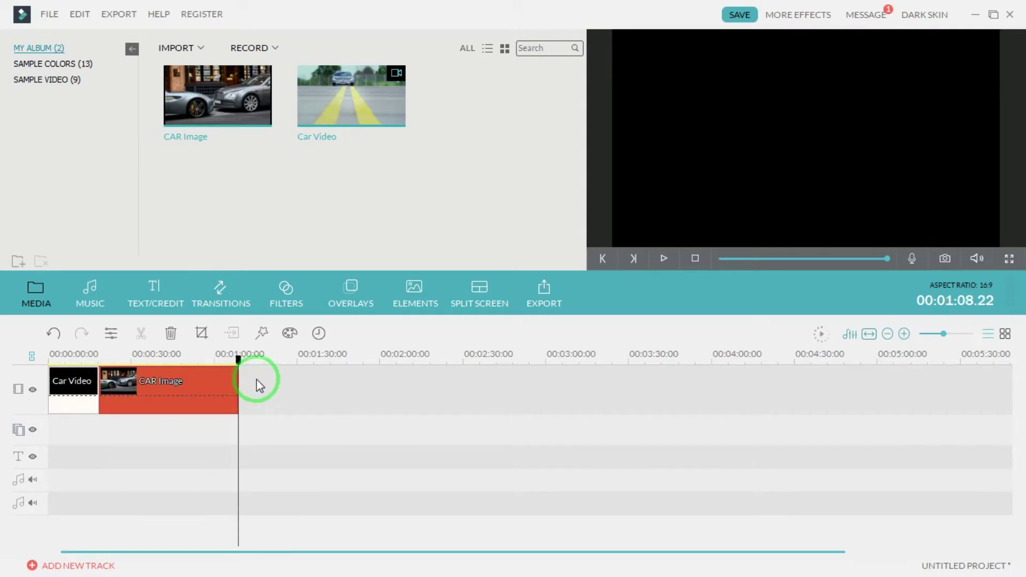
Add the LowerThirds 42 title at the start of the text track and stretch it to the end of the image clip
left_click(161, 299)
left_click(159, 291)
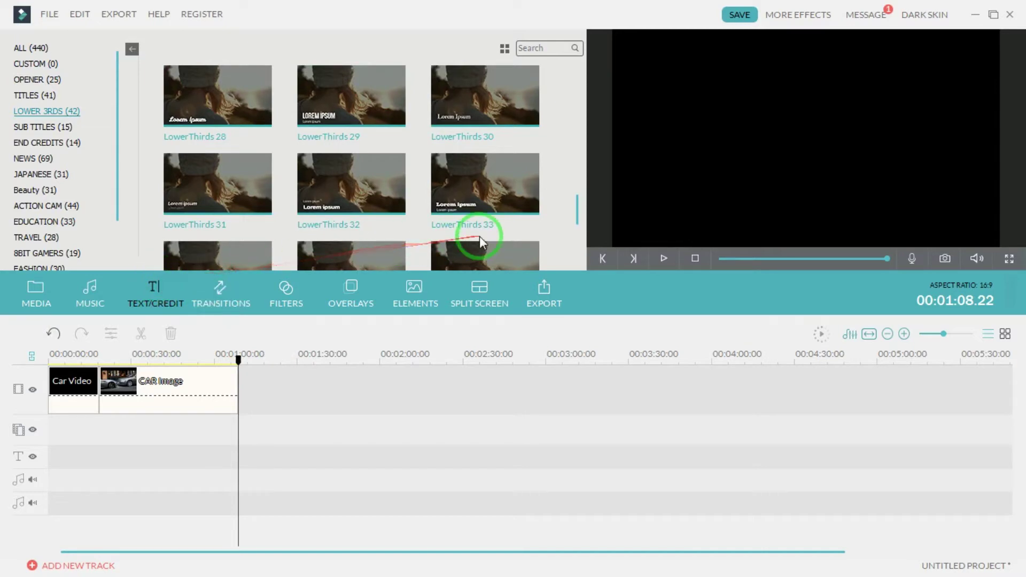
left_click(578, 210)
left_click_drag(577, 210, 154, 367)
left_click(518, 227)
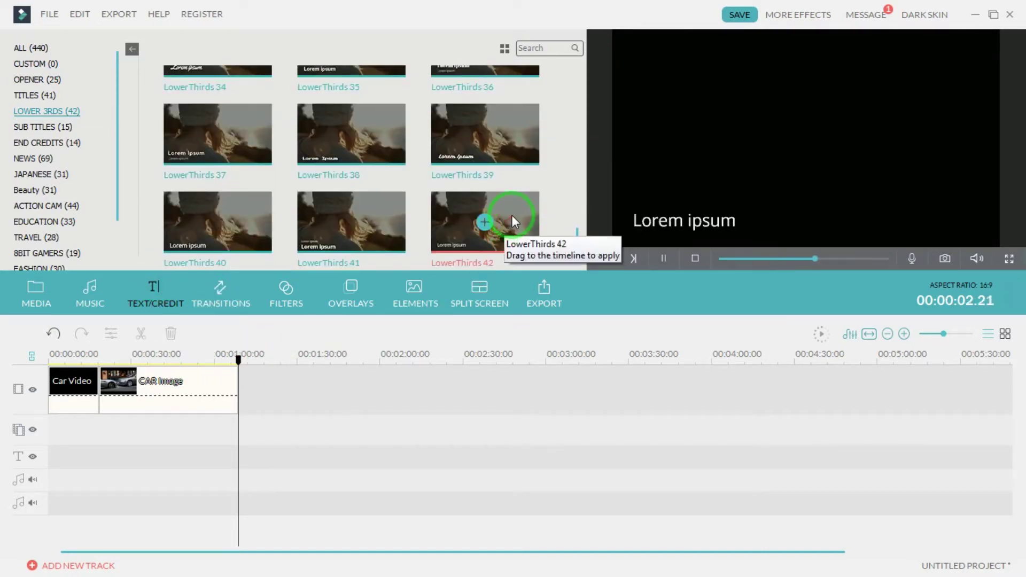
left_click_drag(507, 221, 127, 446)
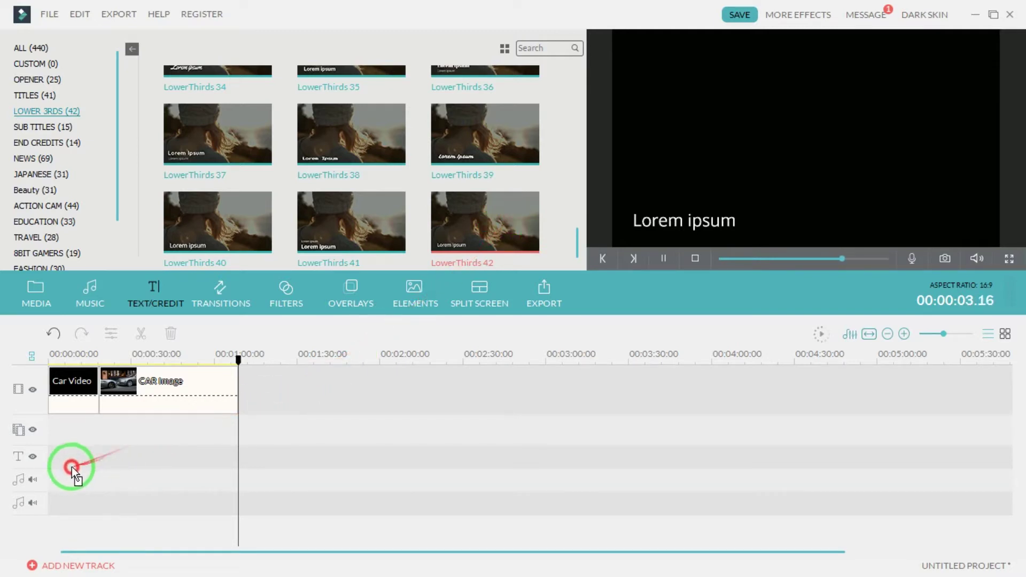
left_click_drag(72, 467, 240, 442)
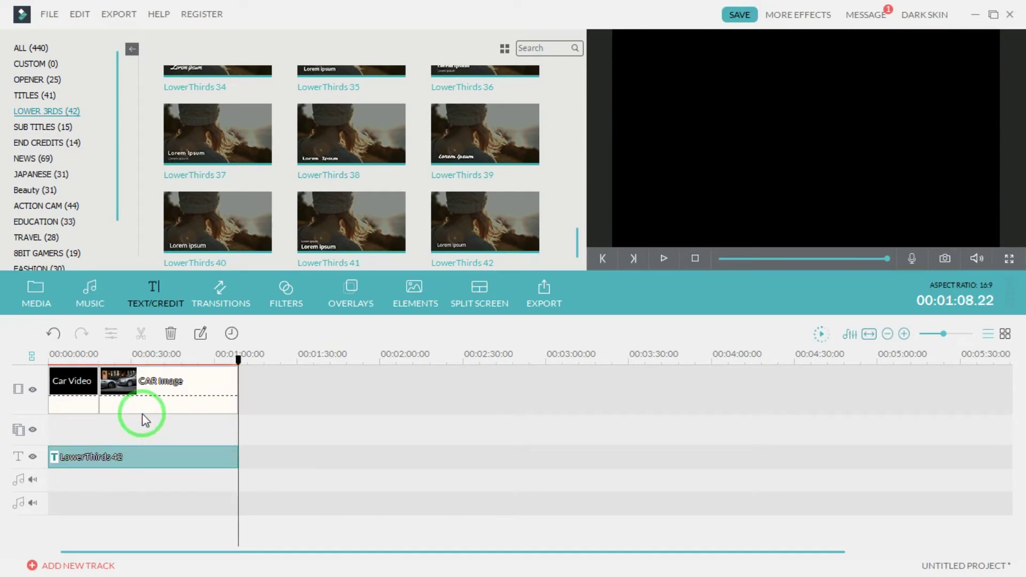
Open the LowerThirds 42 title for advanced text editing and select its Lorem ipsum placeholder
left_click_drag(144, 419, 142, 460)
double_click(143, 461)
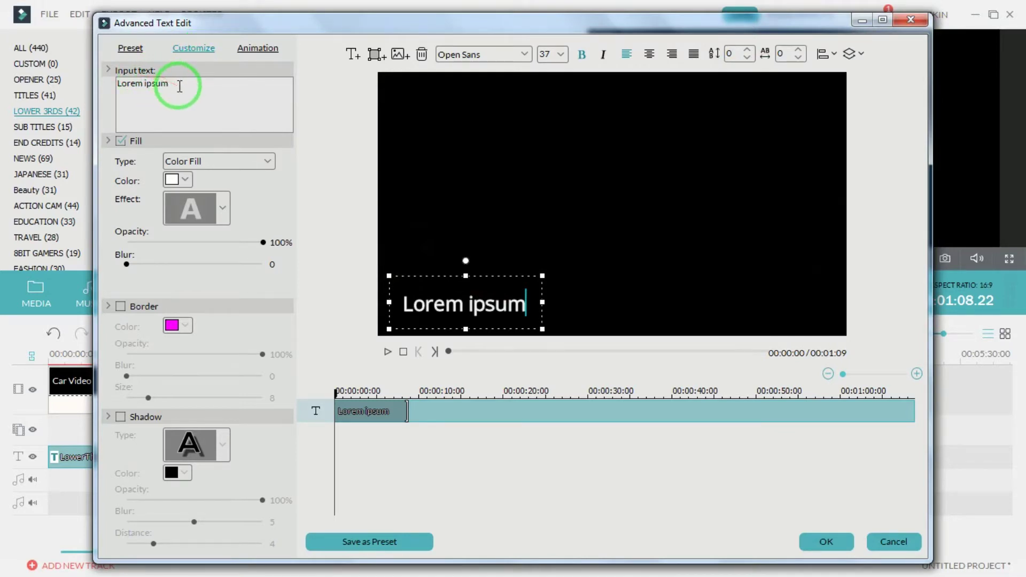
left_click_drag(178, 85, 108, 83)
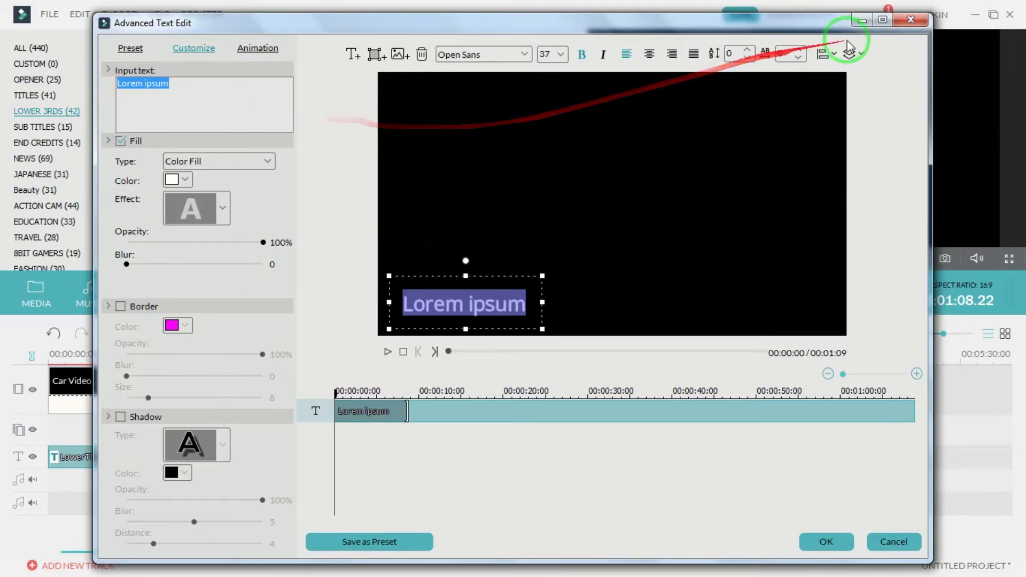
Switch to the project folder on the desktop, open the scrolling text file in Notepad and copy all its text
left_click(861, 24)
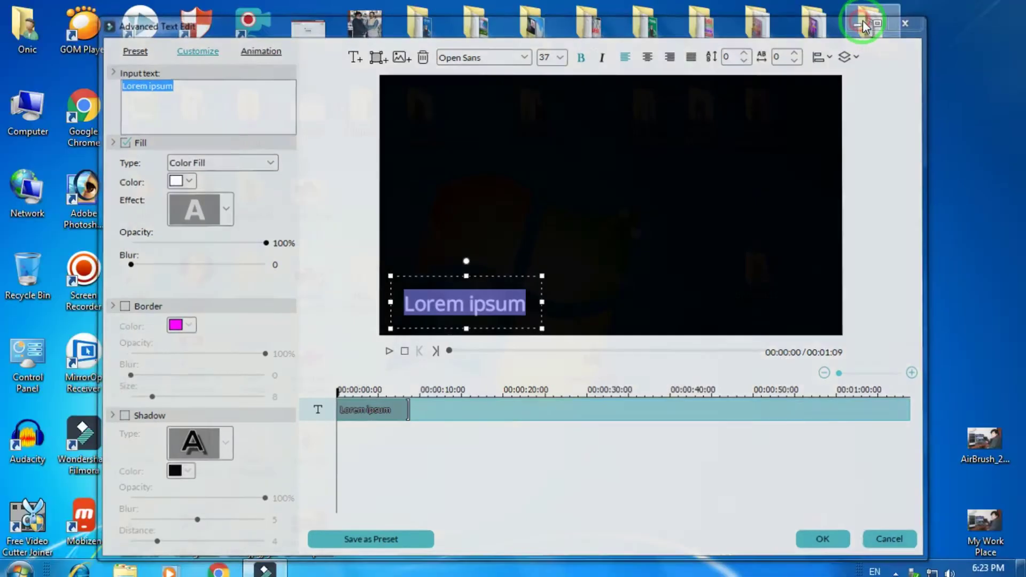
double_click(373, 220)
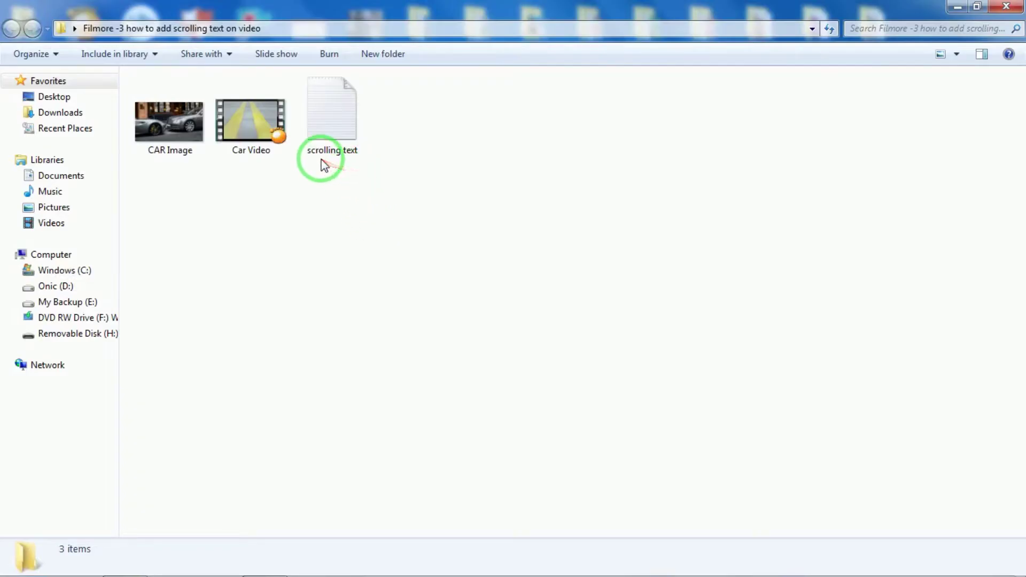
double_click(340, 130)
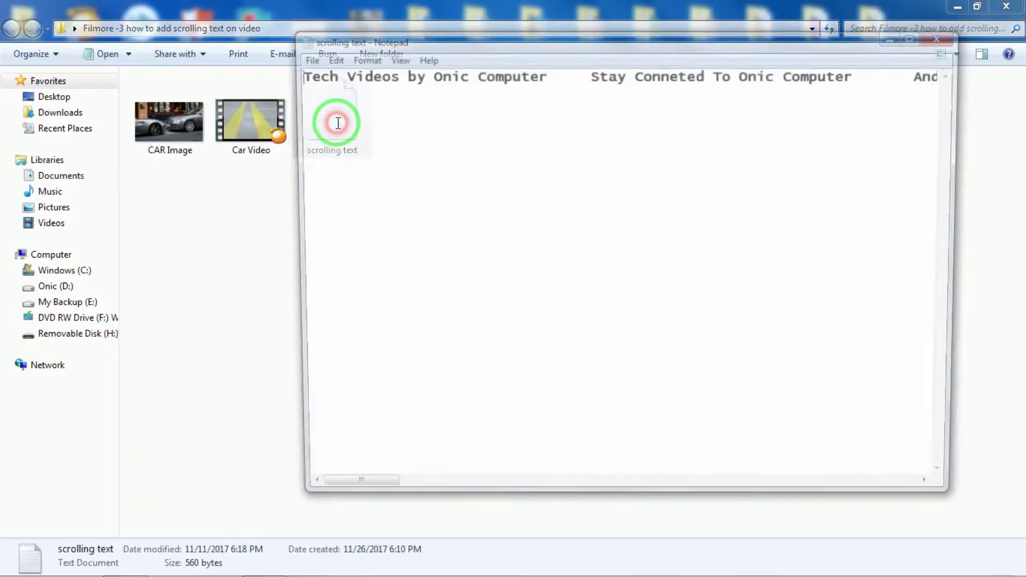
key("ctrl+a")
right_click(380, 75)
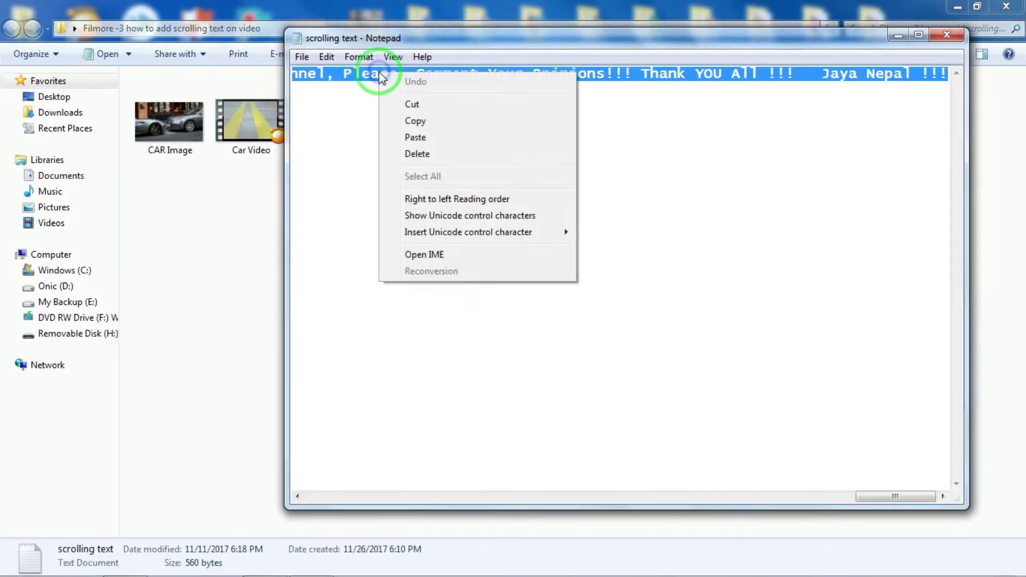
left_click(420, 122)
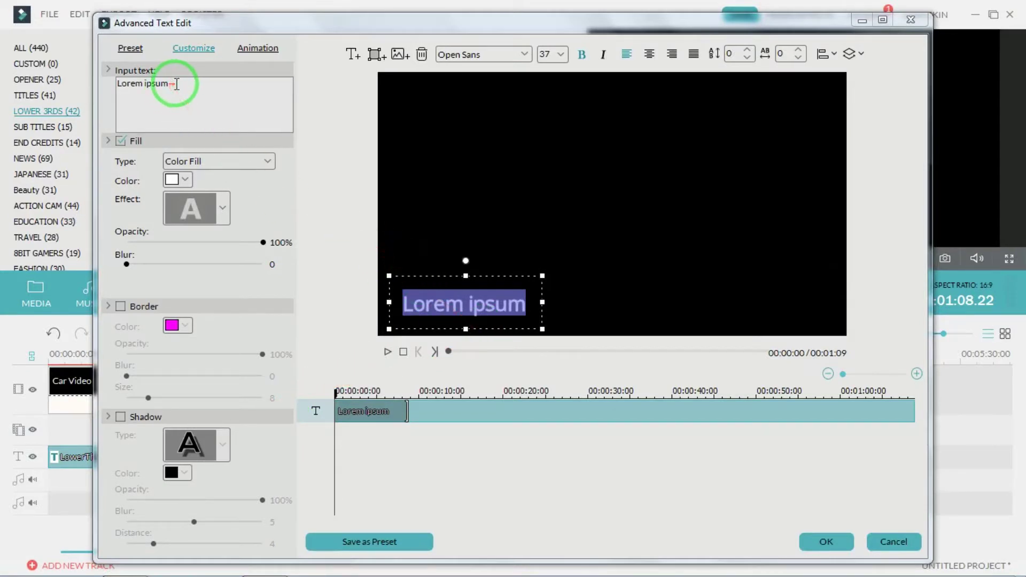
Switch back to Filmora's text editor and replace the Lorem ipsum placeholder with the copied scrolling text
left_click_drag(172, 84, 84, 76)
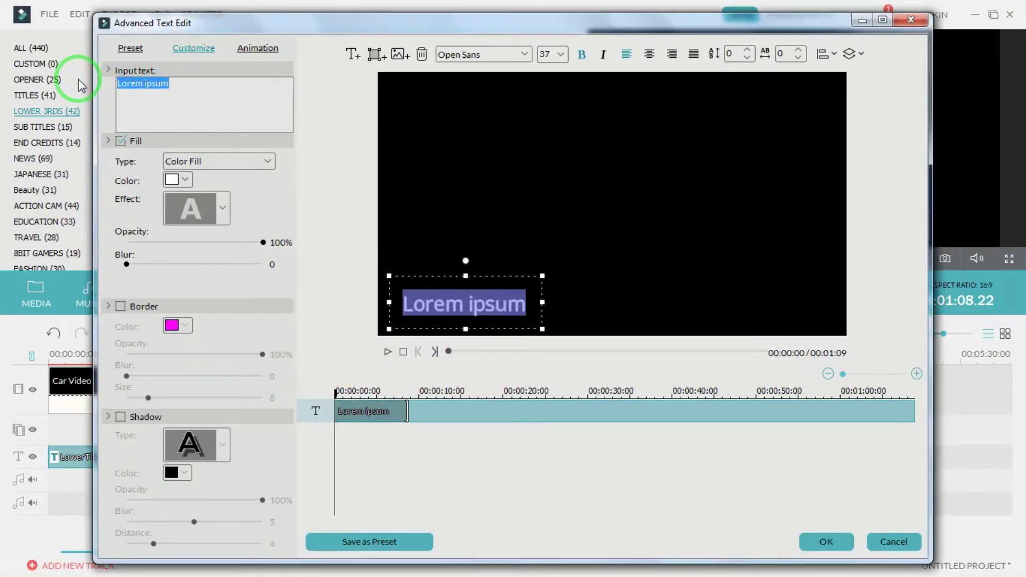
key("ctrl+v")
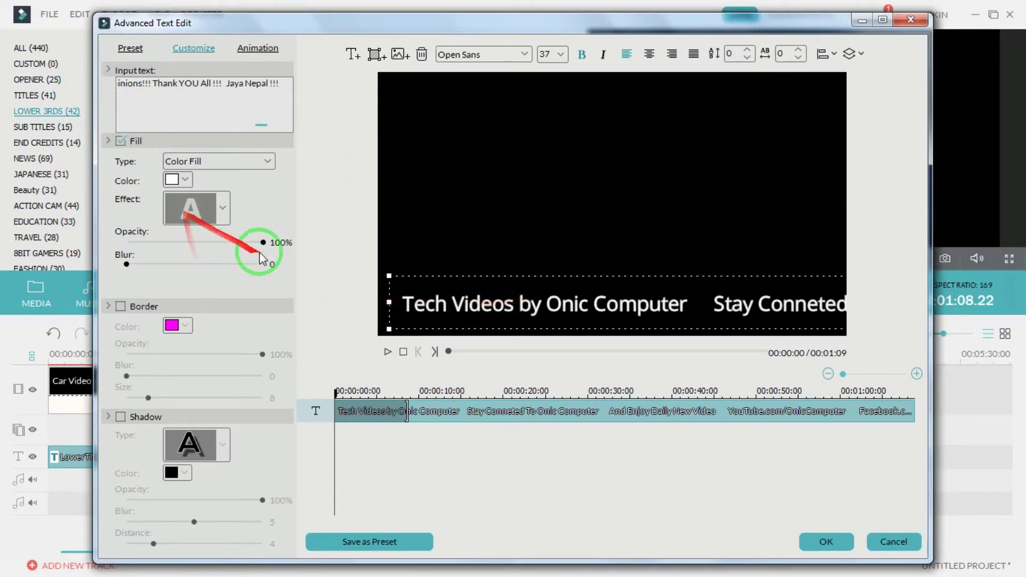
left_click(182, 181)
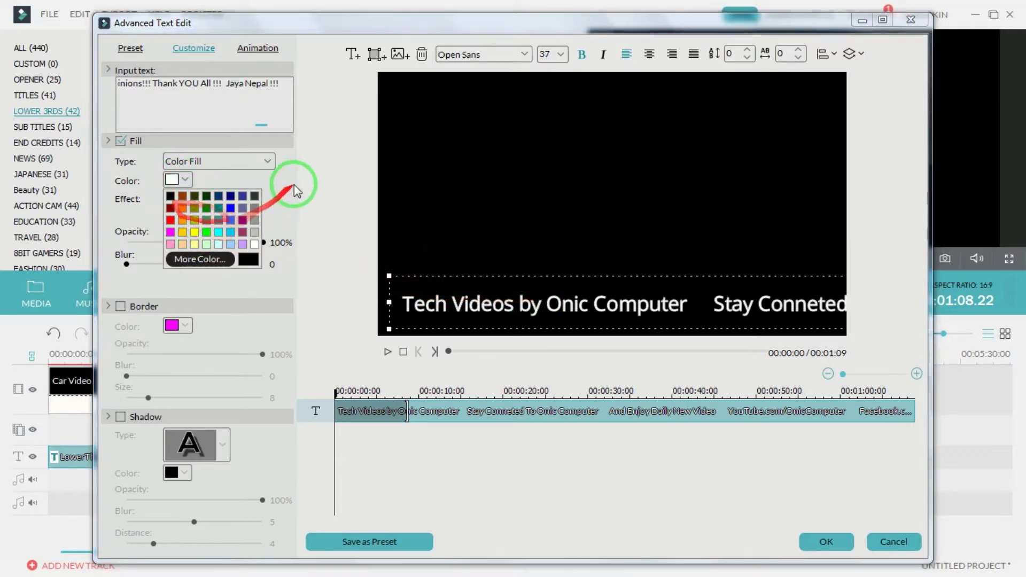
left_click(332, 165)
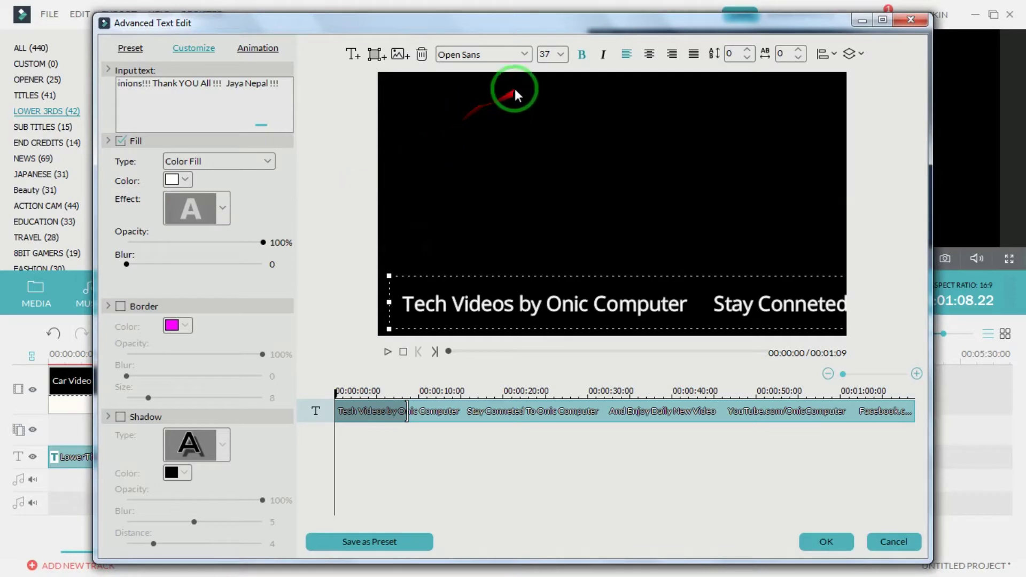
Set the scrolling text's font to Arial and its size to 32
left_click(525, 54)
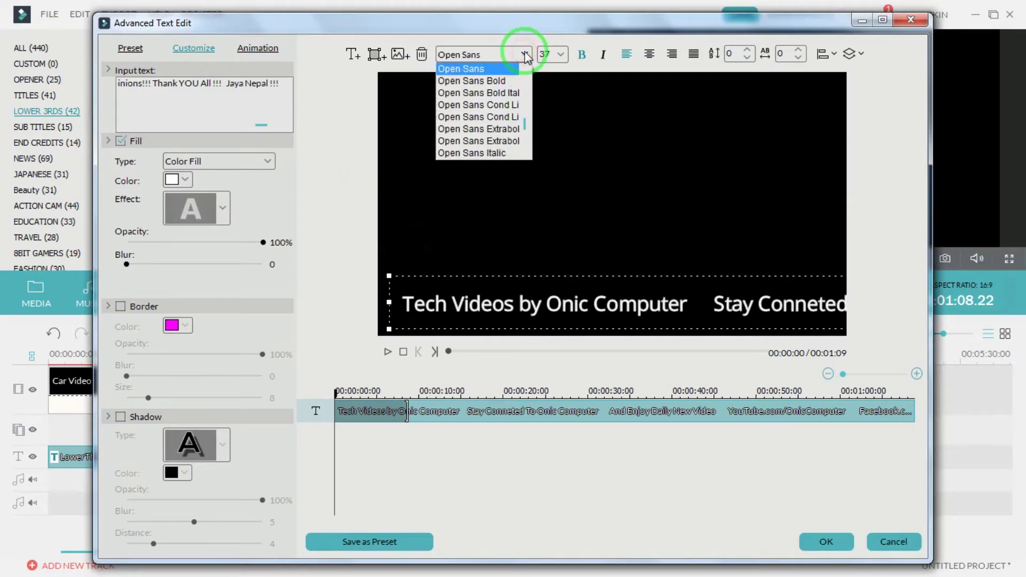
left_click(486, 116)
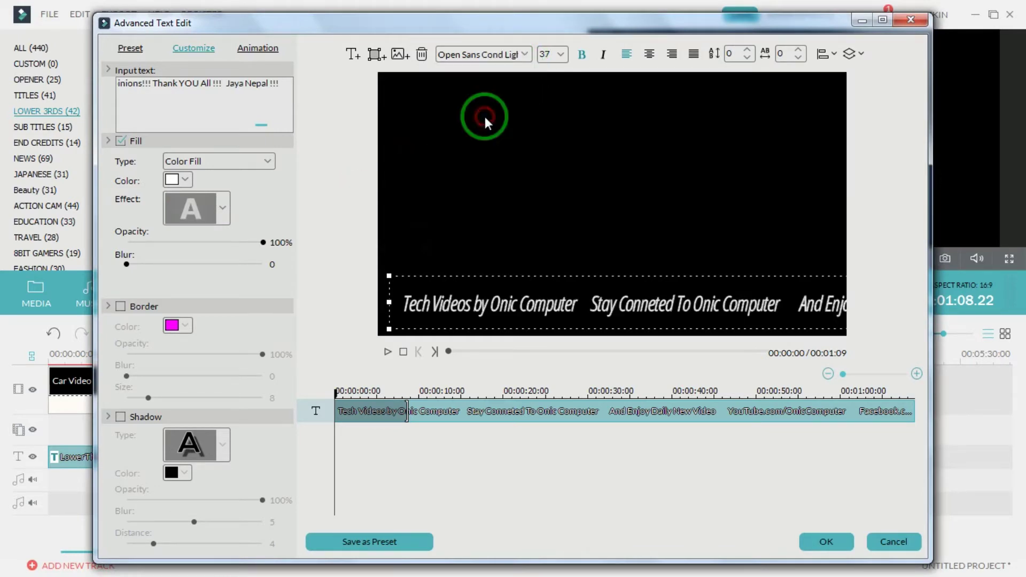
left_click(525, 56)
scroll(484, 107, "up", 10)
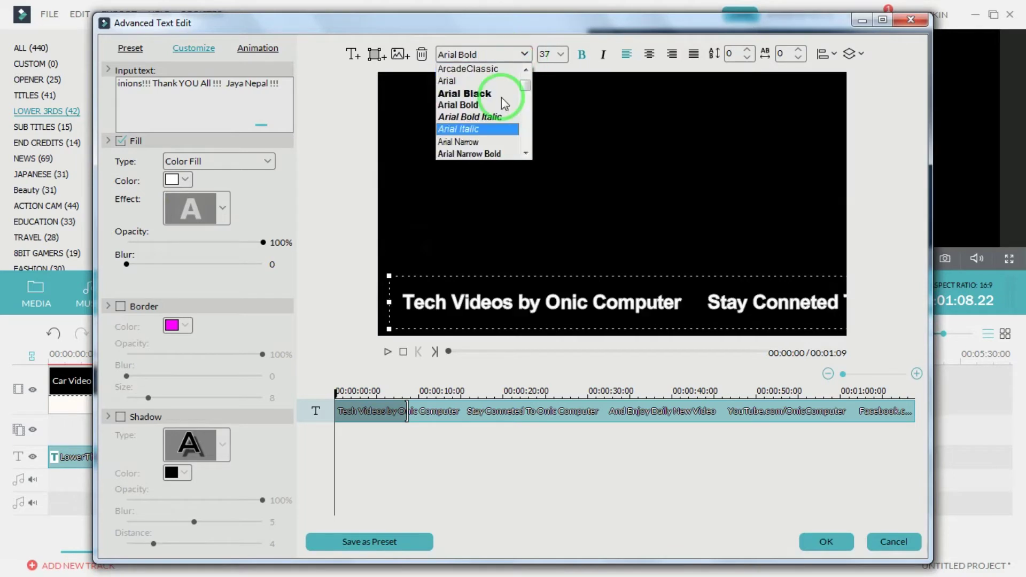
left_click(480, 81)
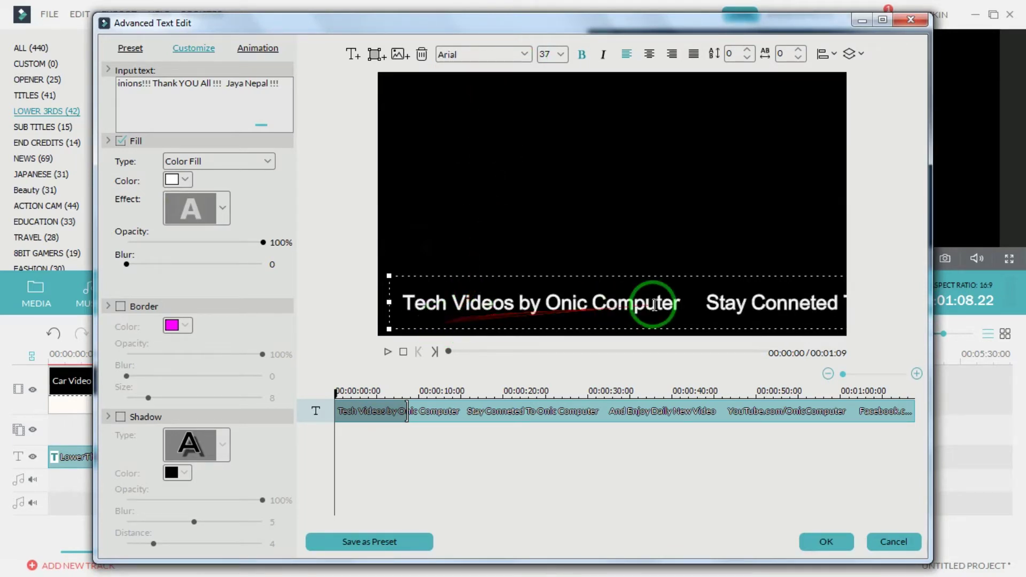
left_click(559, 54)
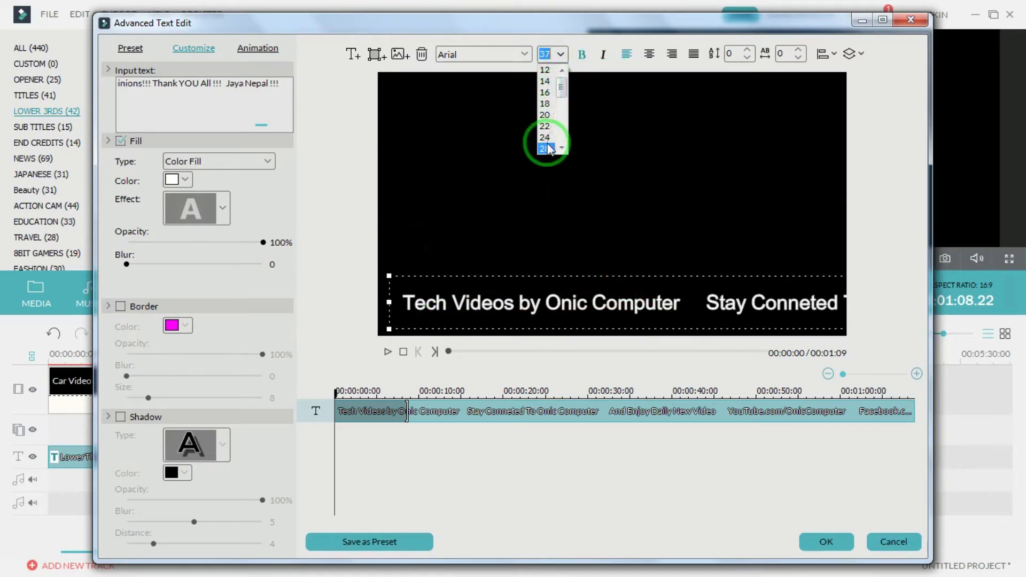
left_click(547, 124)
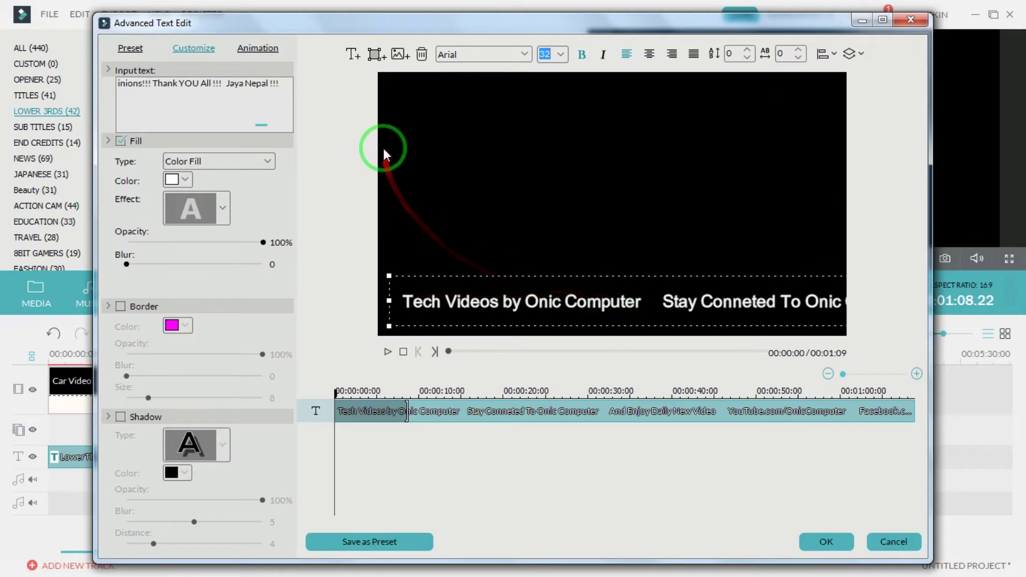
Add a rectangle shape to the title and stretch it horizontally across the full width of the frame
left_click(376, 56)
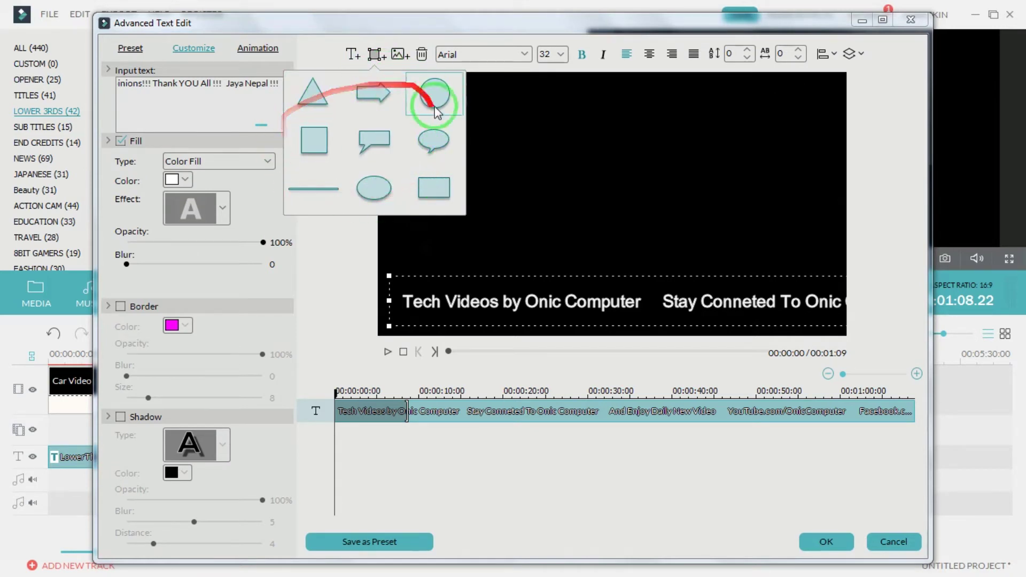
left_click(437, 188)
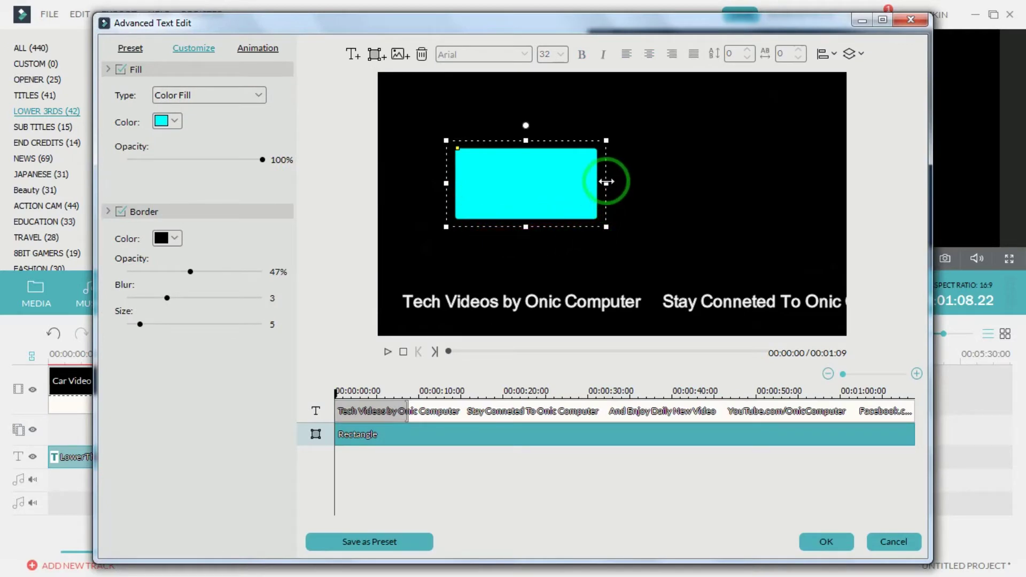
left_click_drag(606, 182, 875, 177)
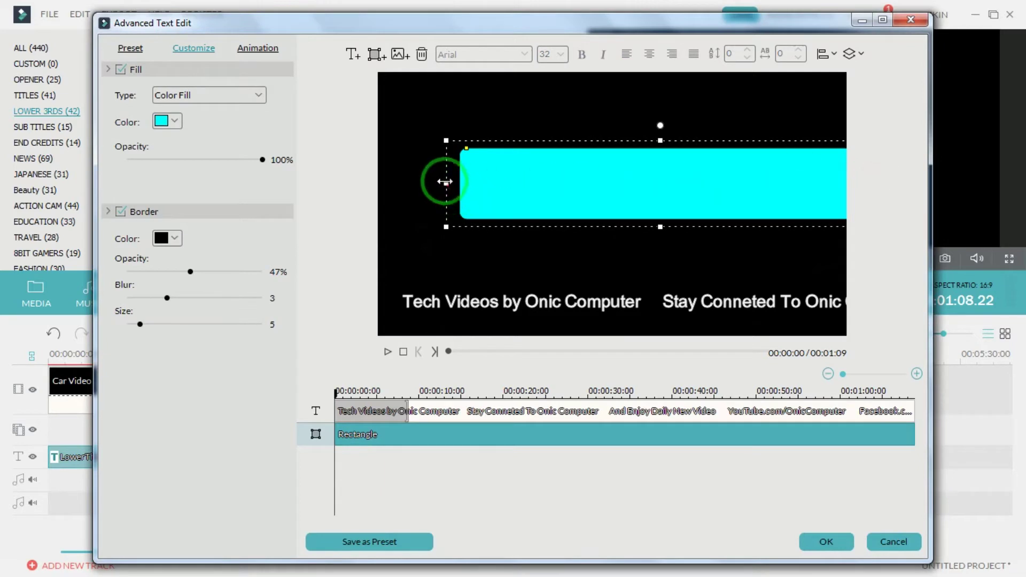
left_click_drag(445, 183, 343, 180)
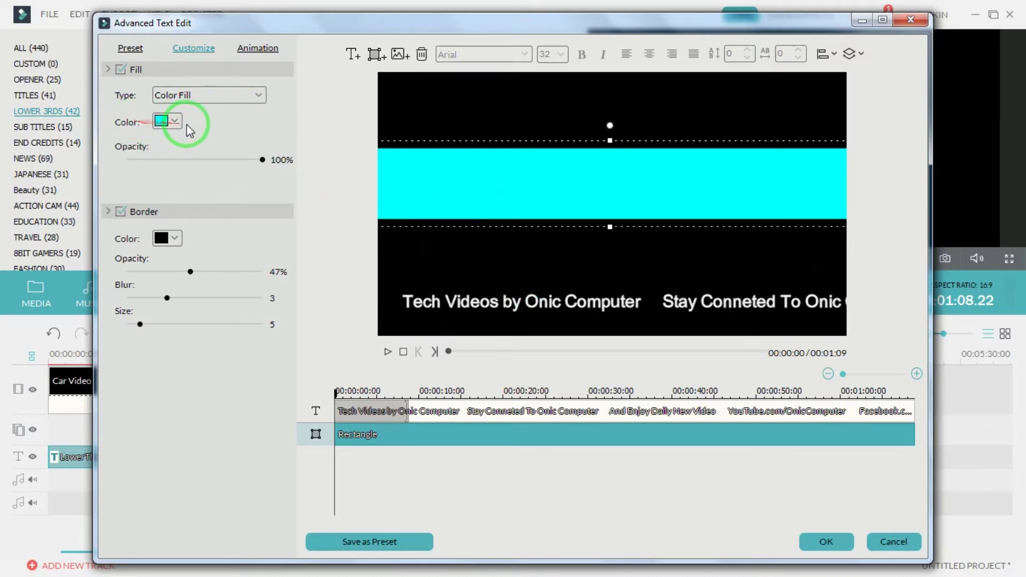
Set the rectangle's fill colour to orange
left_click(168, 121)
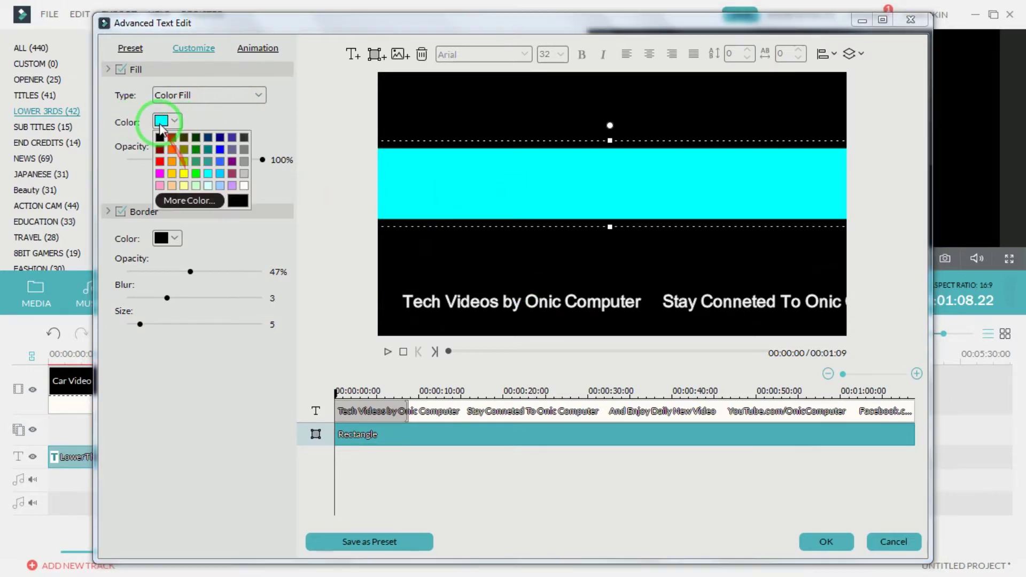
left_click(170, 168)
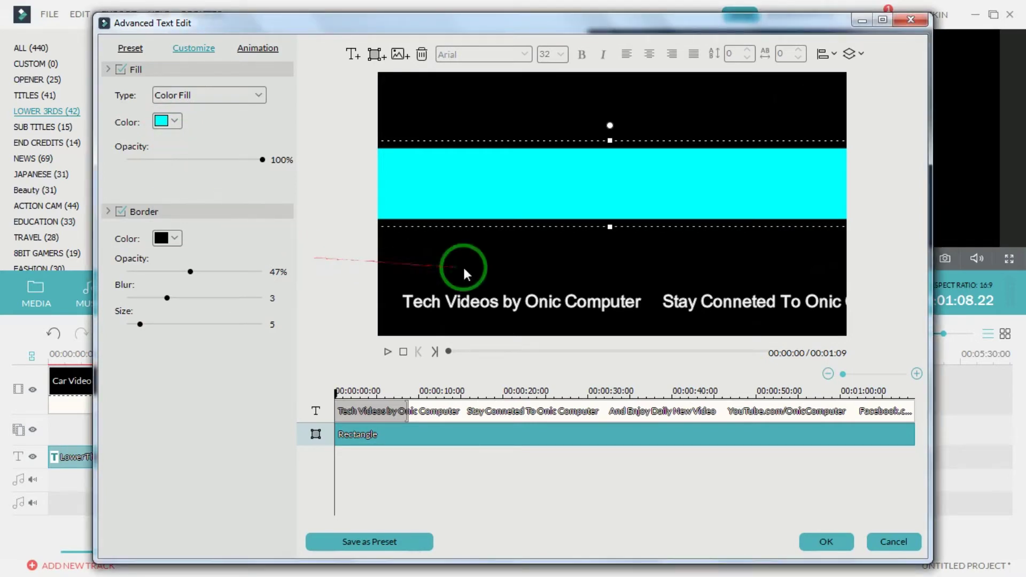
left_click(167, 121)
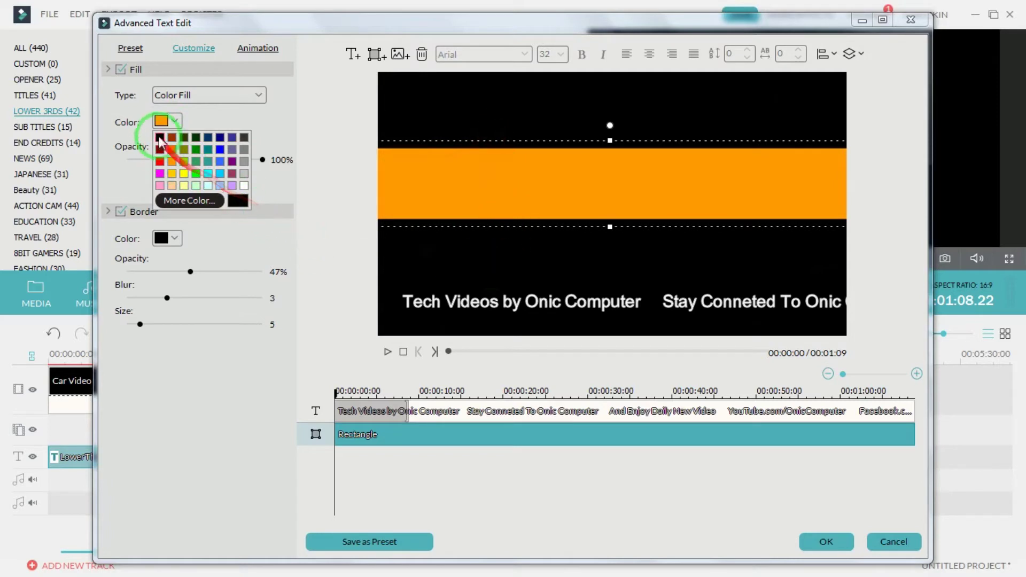
left_click(562, 183)
Lower the scrolling text near the bottom edge of the frame and move the orange rectangle down to the same edge
left_click(401, 410)
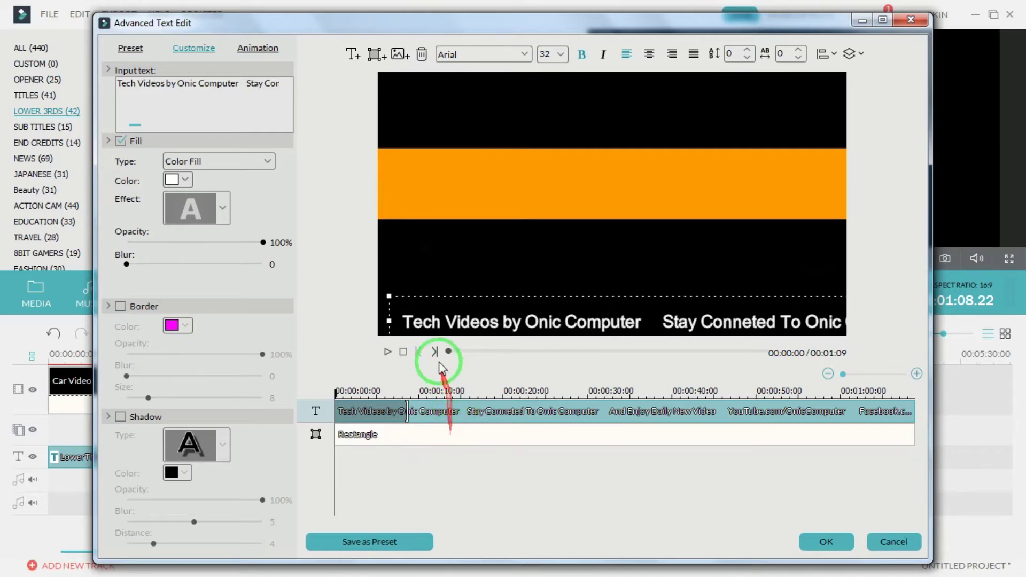
left_click(388, 437)
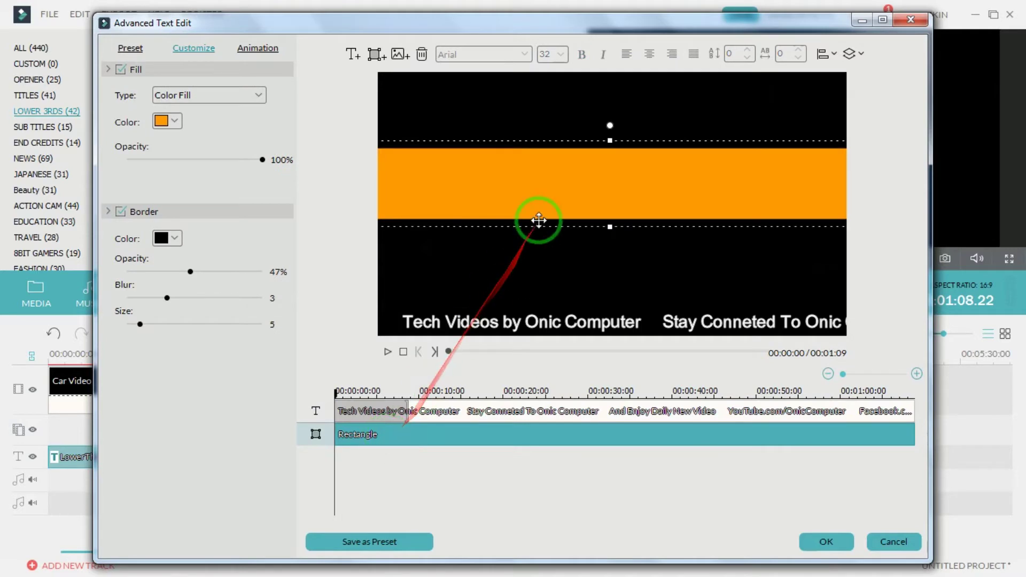
key("Down")
key("Down")
key("Down")
key("Down")
key("Down")
key("Down")
key("Down")
key("Down")
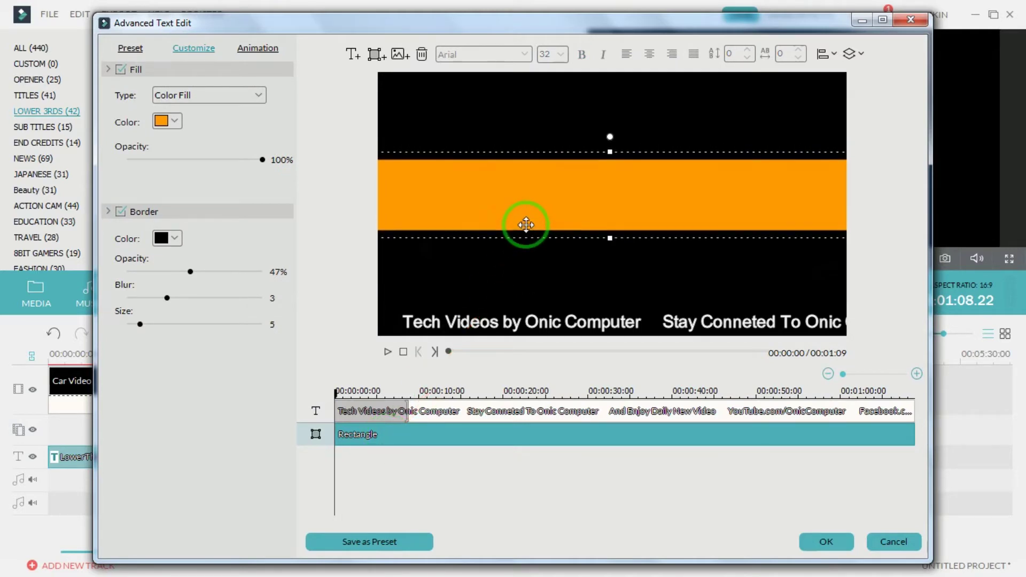
key("Down")
key("Down")
key("Down")
key("Down")
key("Down")
key("Down")
key("Down")
key("Down")
key("Down")
key("Down")
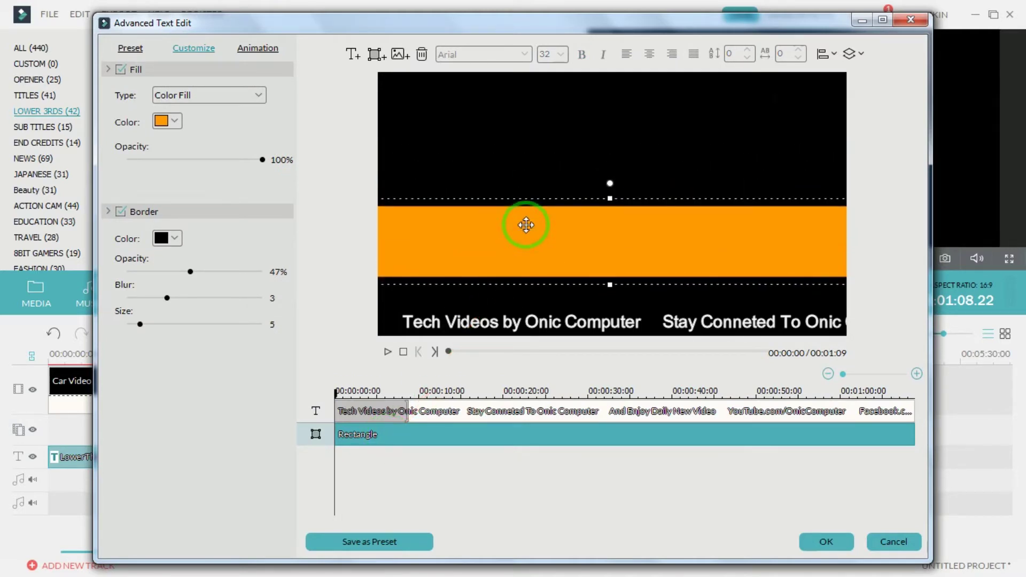
key("Down")
key("Down")
key("Down")
key("Down")
key("Down")
key("Down")
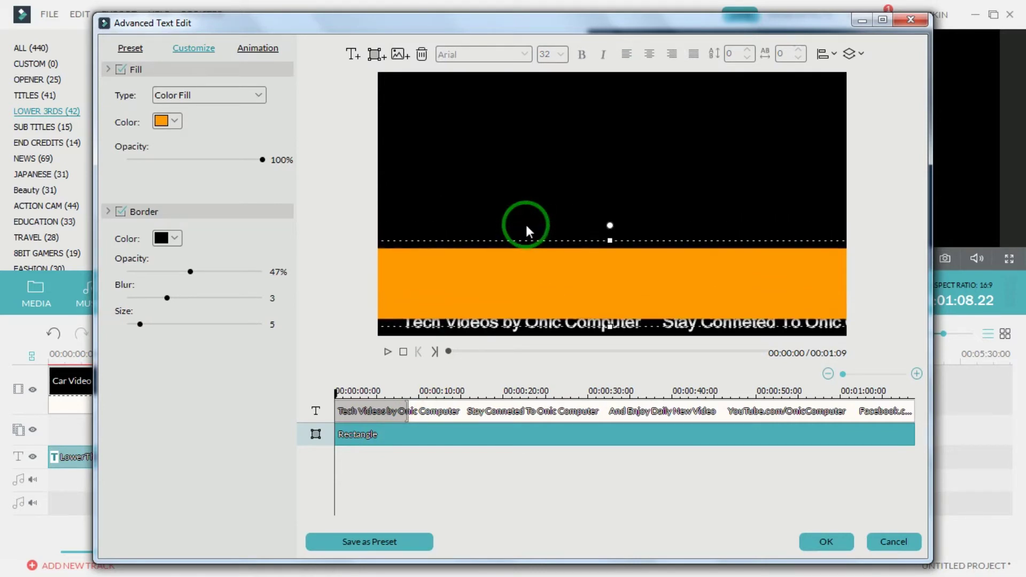
key("Down")
key("Down")
key("Down")
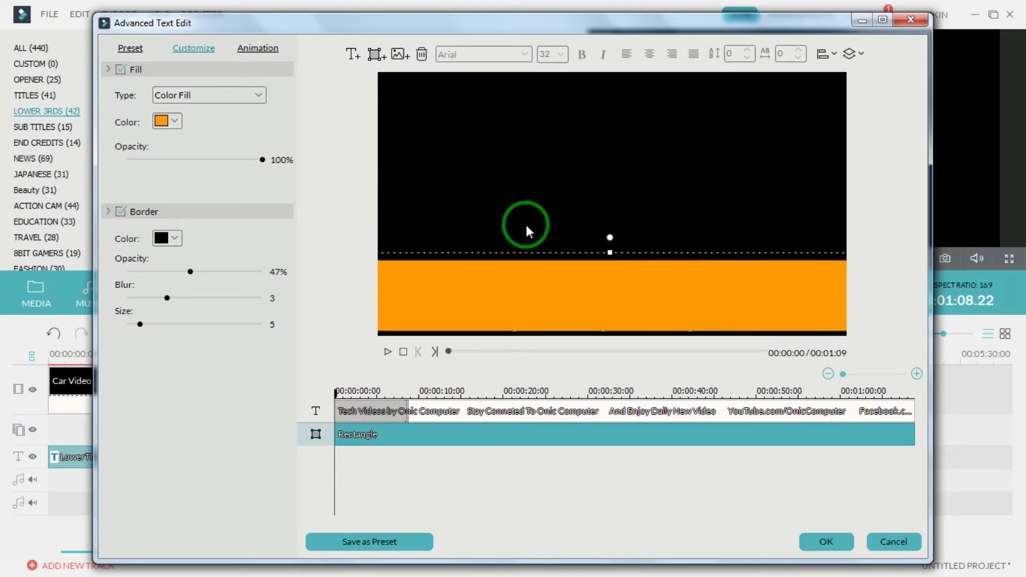
key("Down")
key("Down")
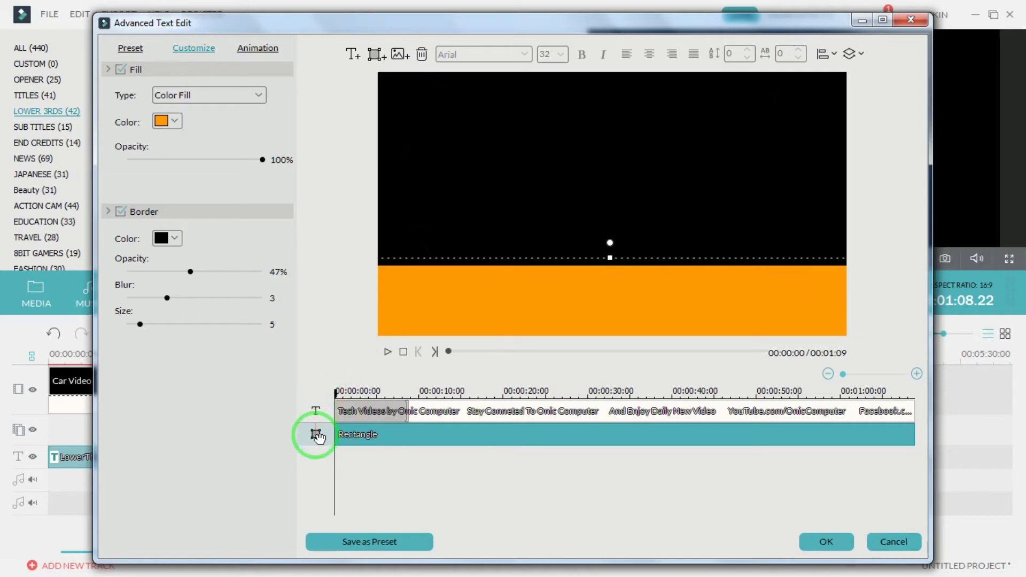
Place the rectangle's layer behind the scrolling text and reduce its height to a thin bar around the text line
left_click_drag(316, 436, 310, 408)
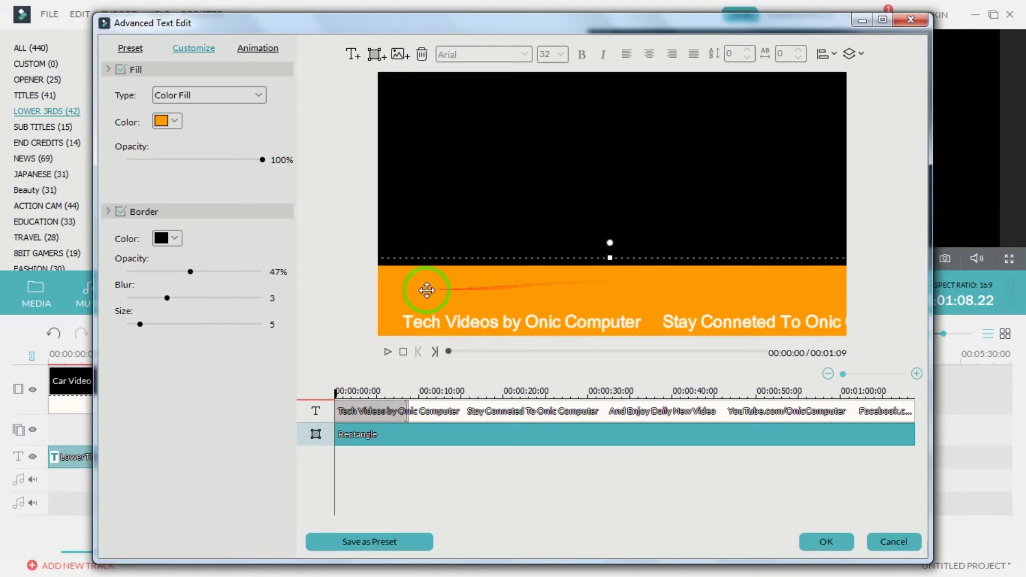
left_click_drag(610, 256, 610, 299)
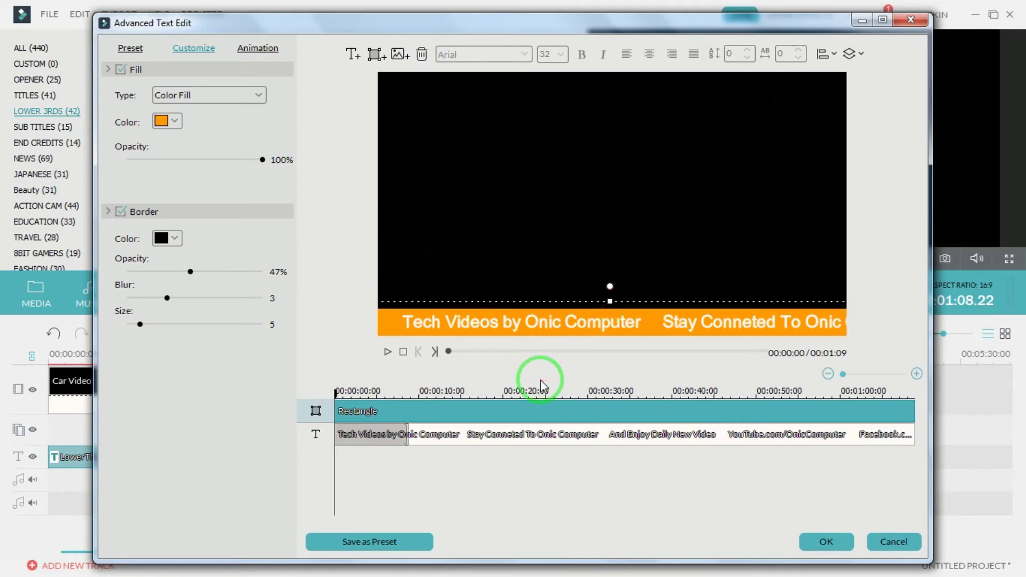
Set the rectangle's border colour to red
left_click(174, 123)
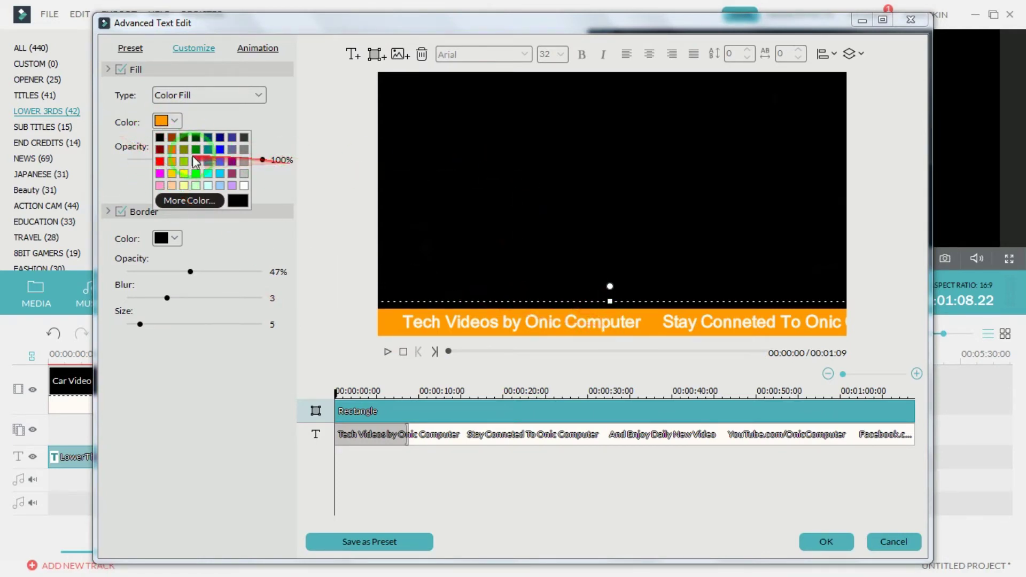
left_click(212, 289)
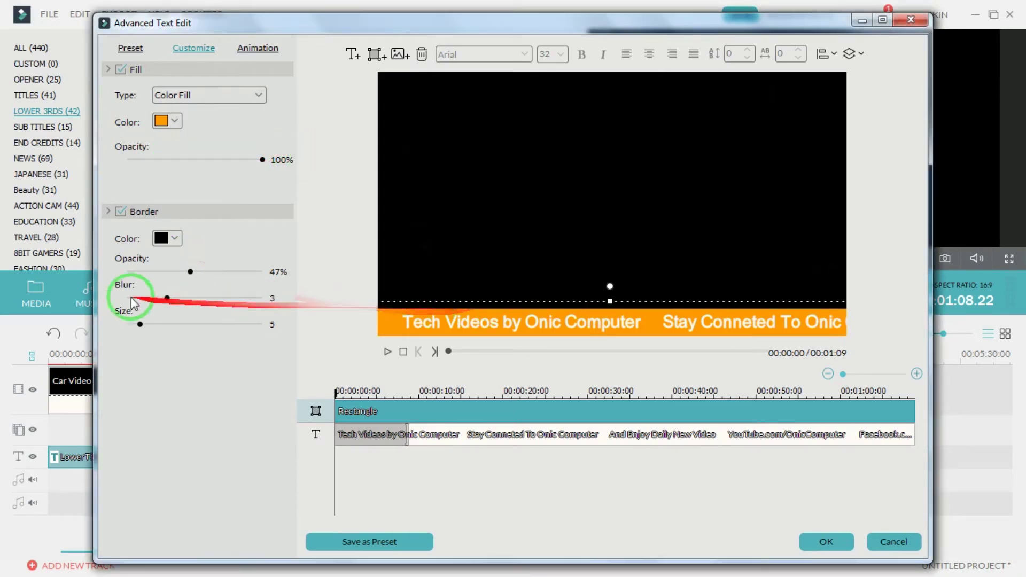
left_click(176, 239)
left_click(174, 239)
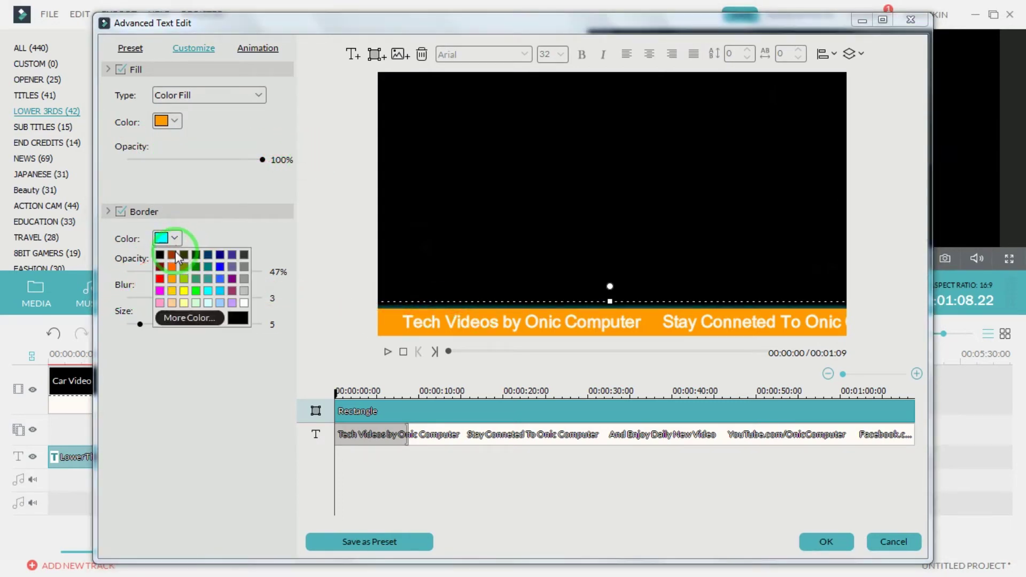
left_click(259, 286)
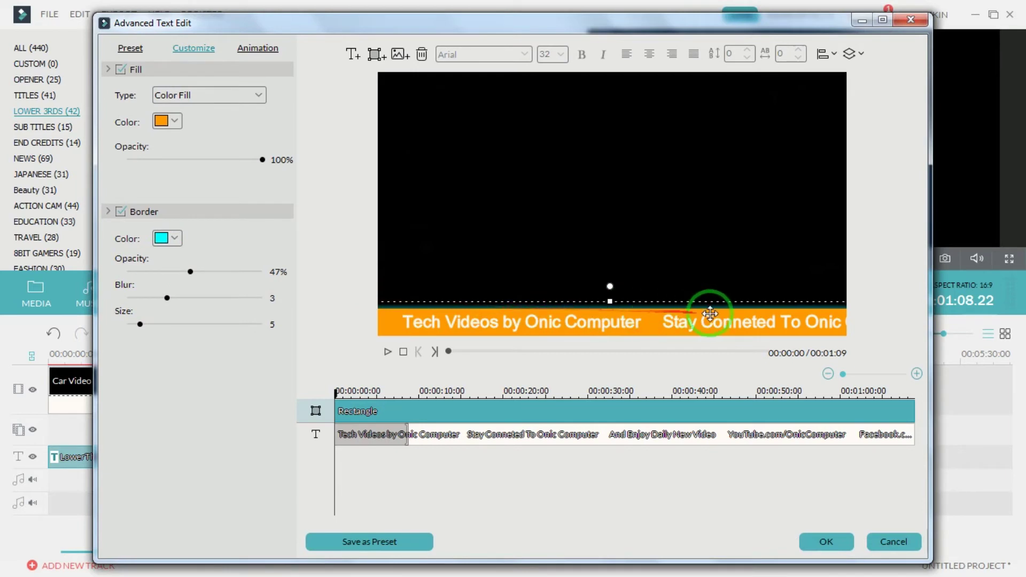
left_click(175, 239)
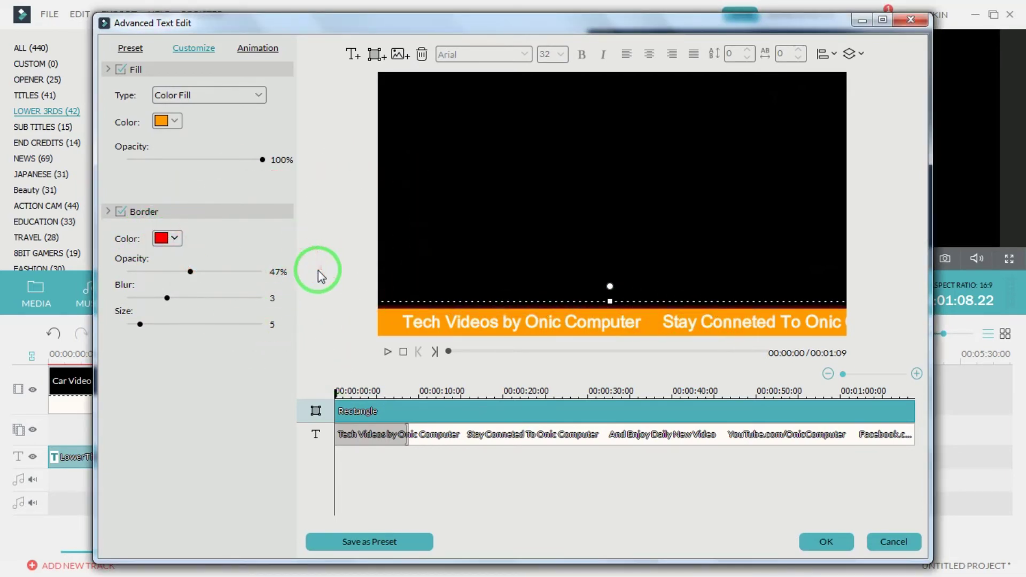
Apply the Fade animation to the rectangle
left_click(262, 50)
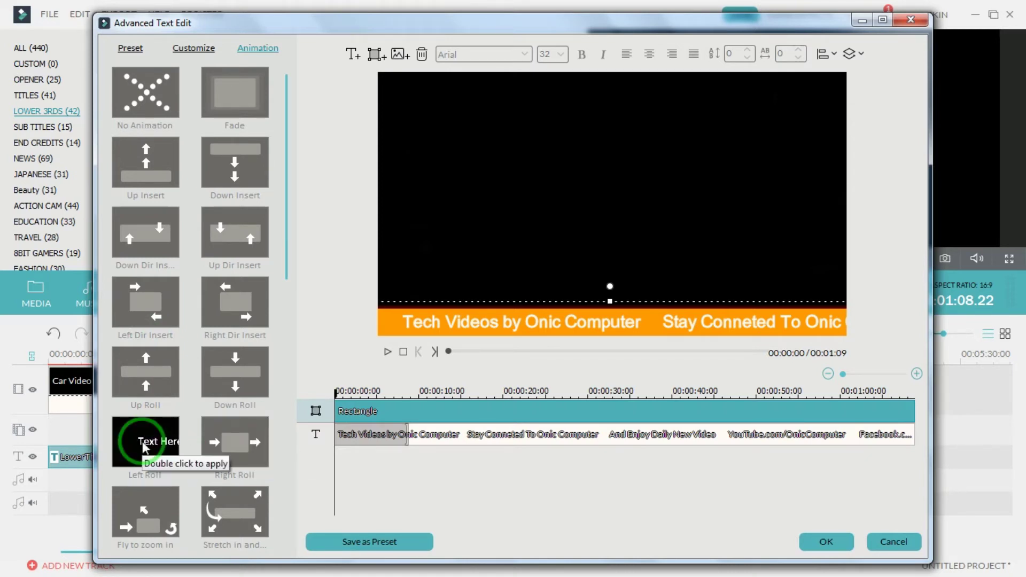
left_click(586, 317)
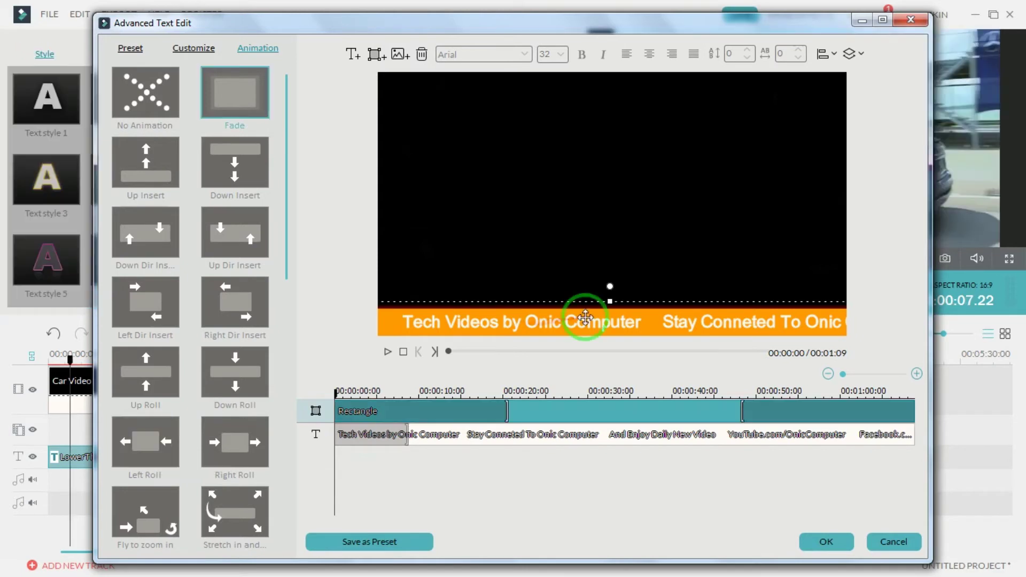
Apply the Left Roll animation to the scrolling text and preview the title for a few seconds
left_click(406, 434)
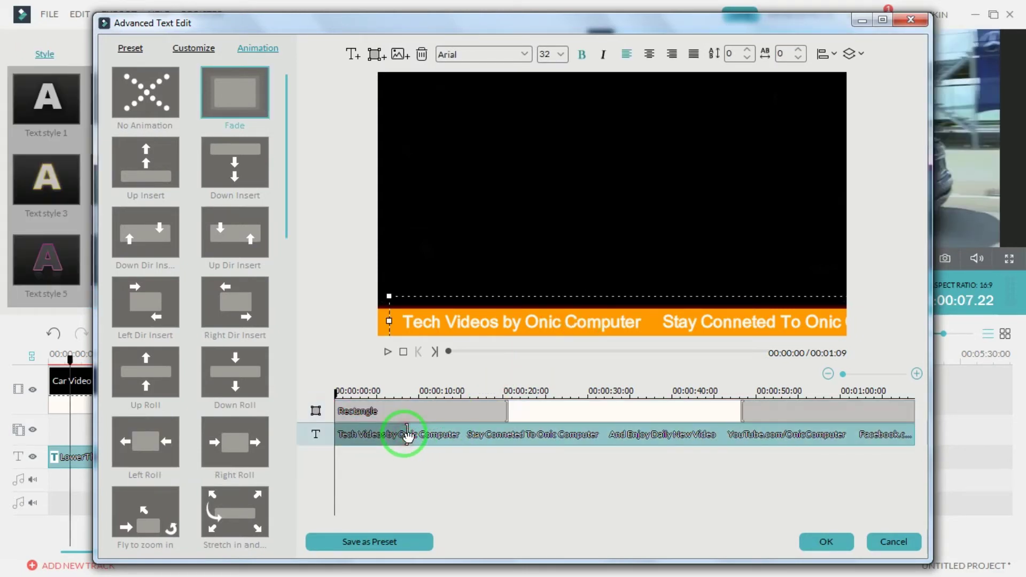
double_click(143, 442)
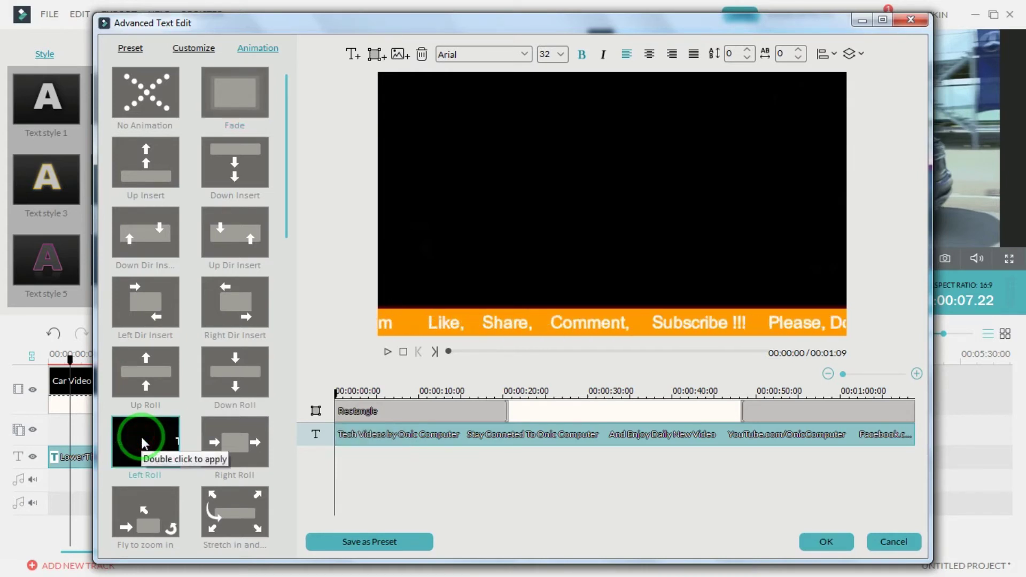
left_click(649, 325)
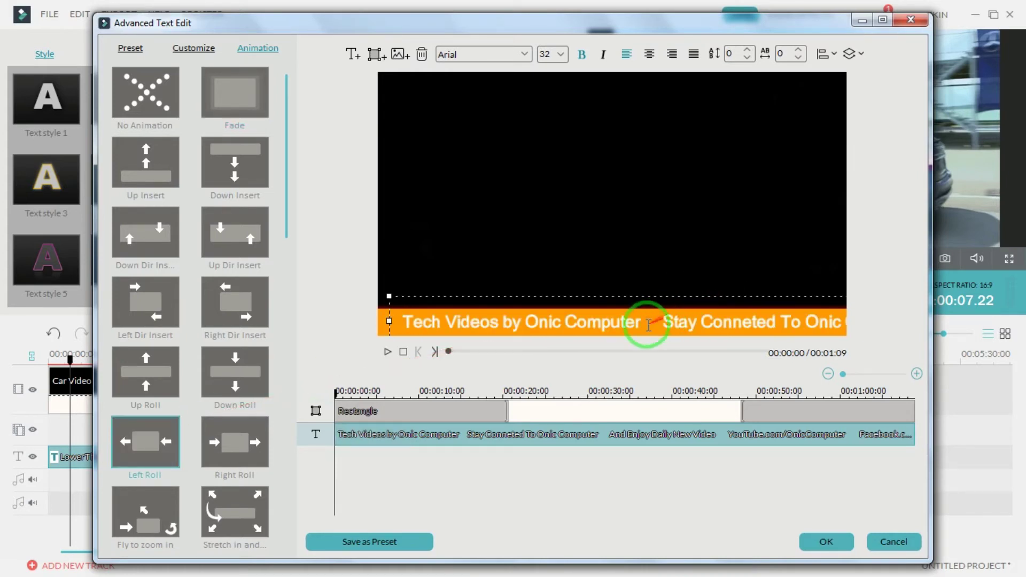
left_click(846, 549)
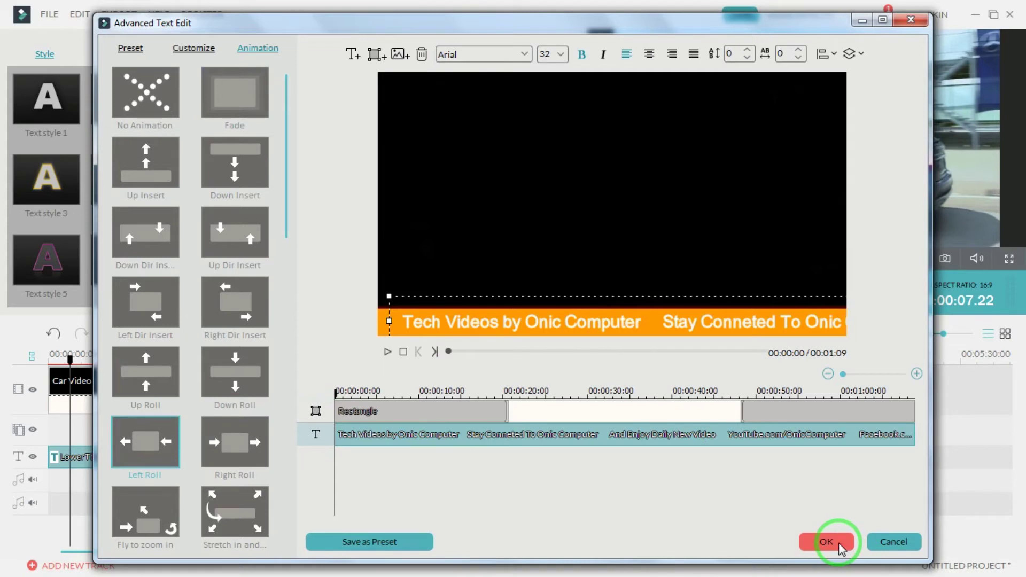
left_click(393, 354)
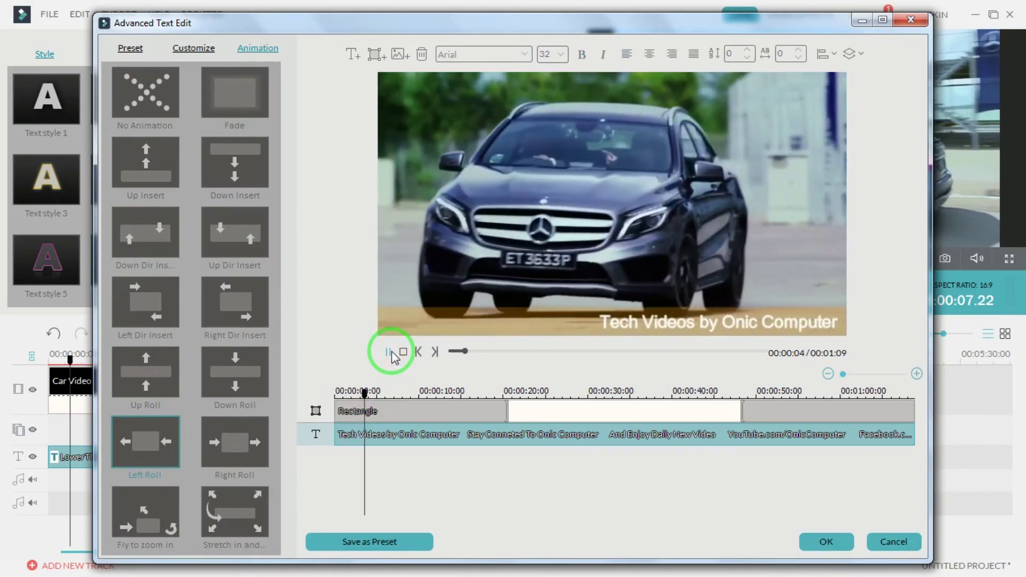
left_click(390, 353)
Change the rectangle's fill colour to black and set its fill opacity to 92%
left_click(376, 411)
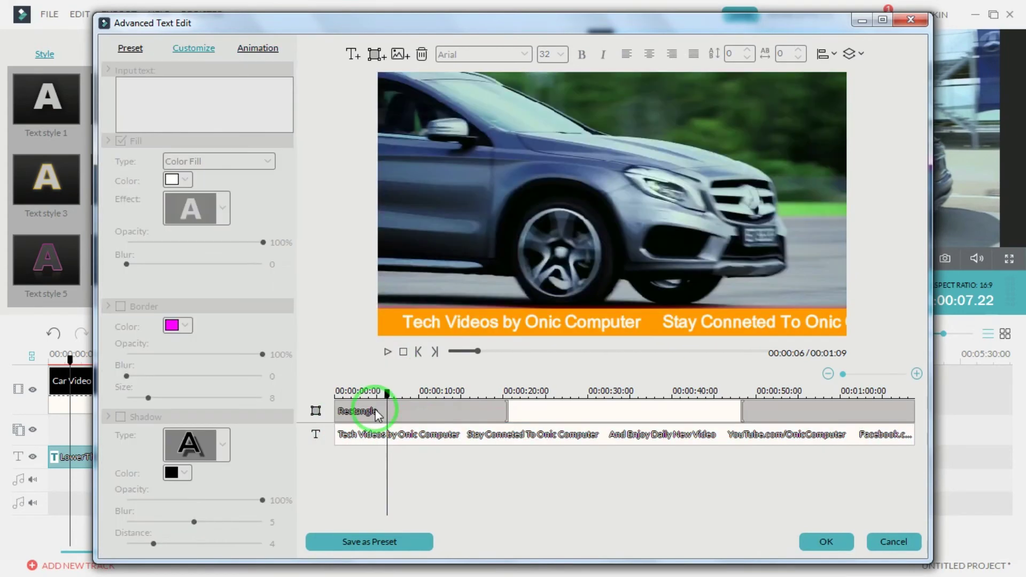
left_click(170, 121)
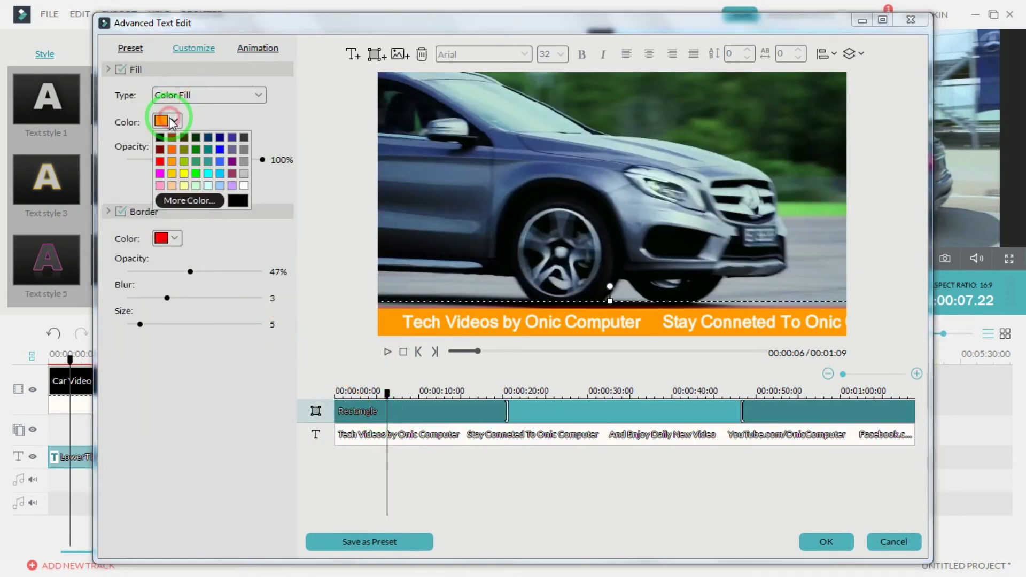
left_click(160, 138)
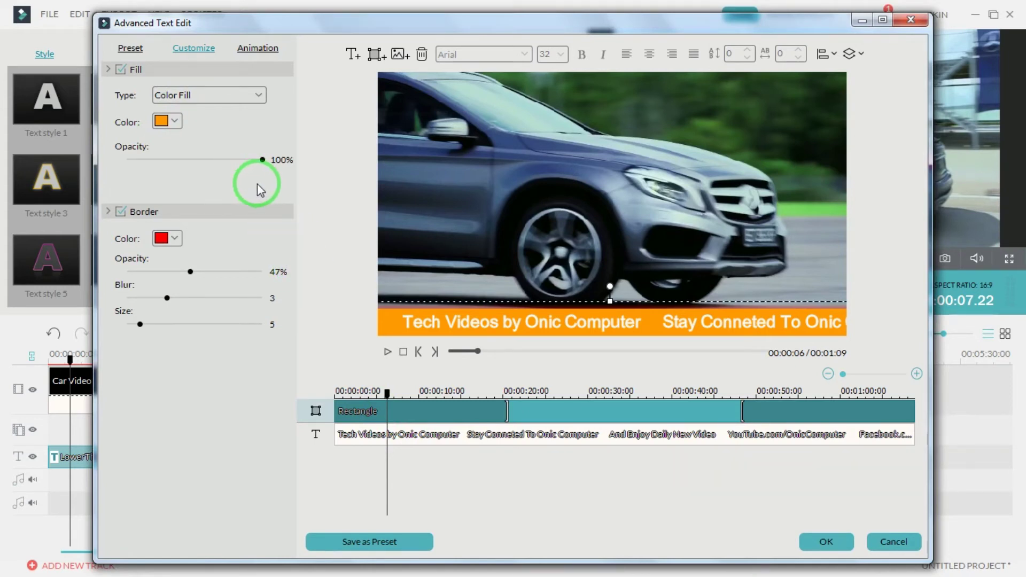
left_click(230, 159)
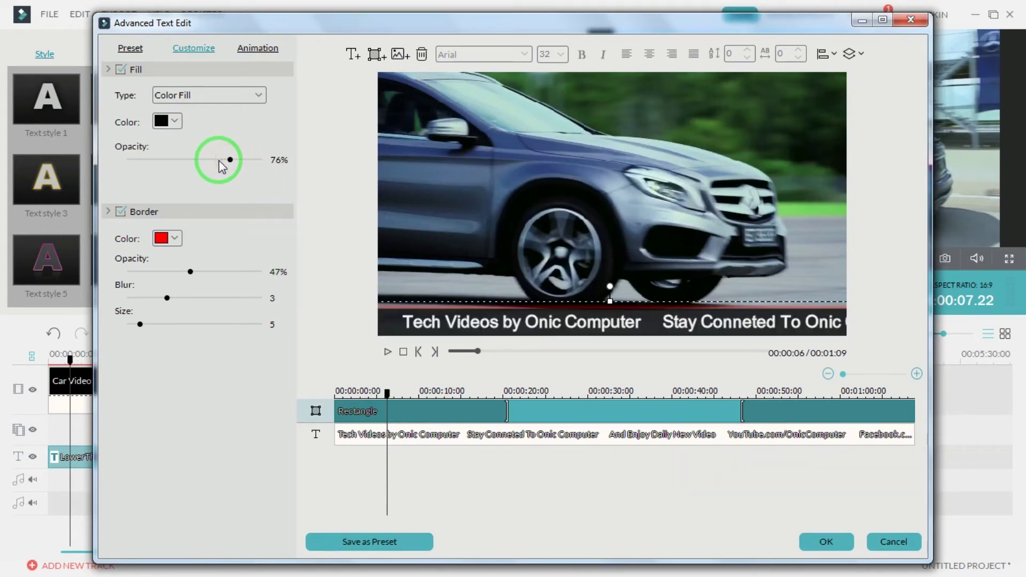
left_click(220, 159)
left_click_drag(196, 162, 176, 162)
left_click(239, 160)
left_click(253, 160)
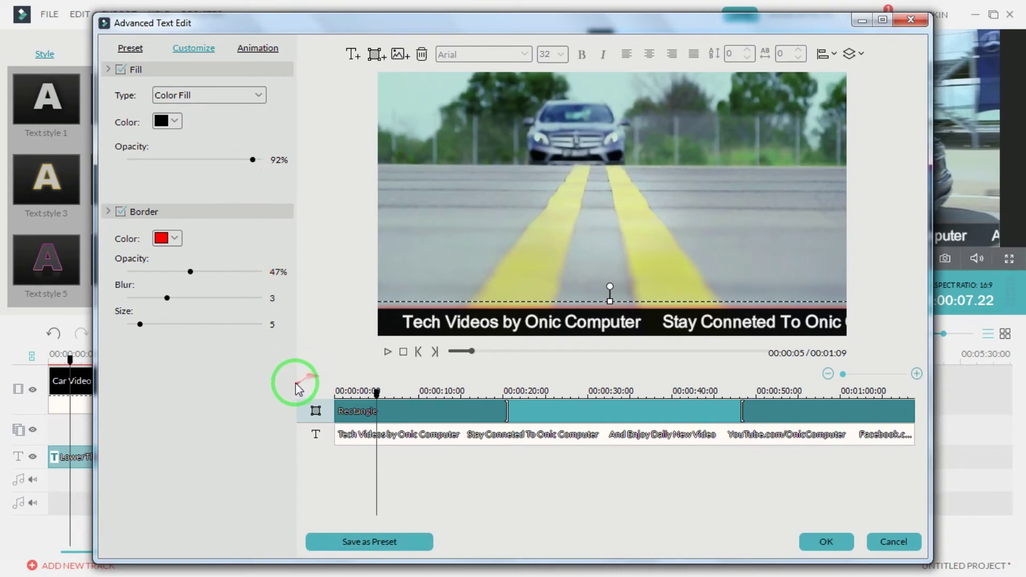
Preview the animated title in the text editor and accept the edits to return to the project timeline
left_click(387, 352)
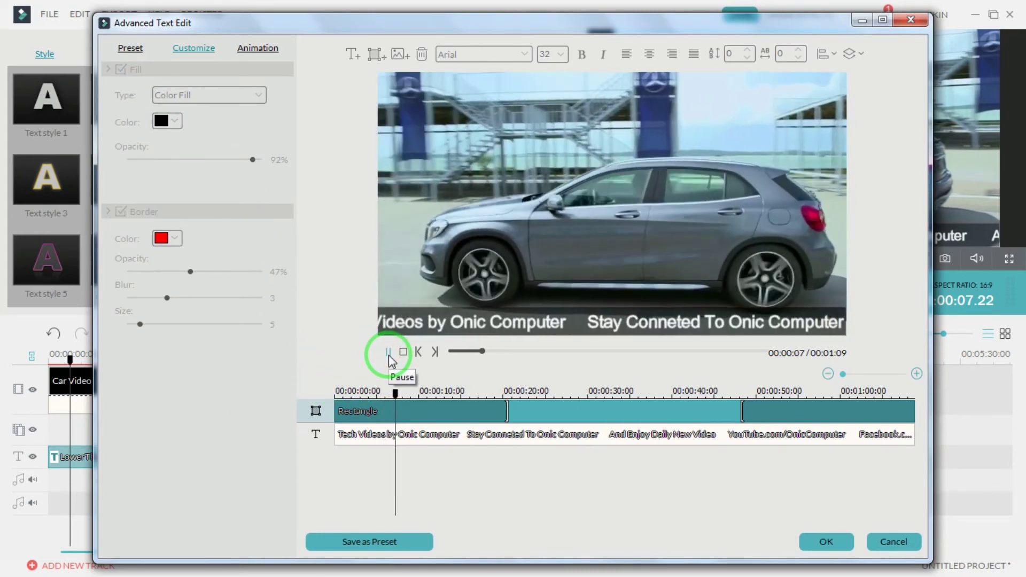
left_click(388, 355)
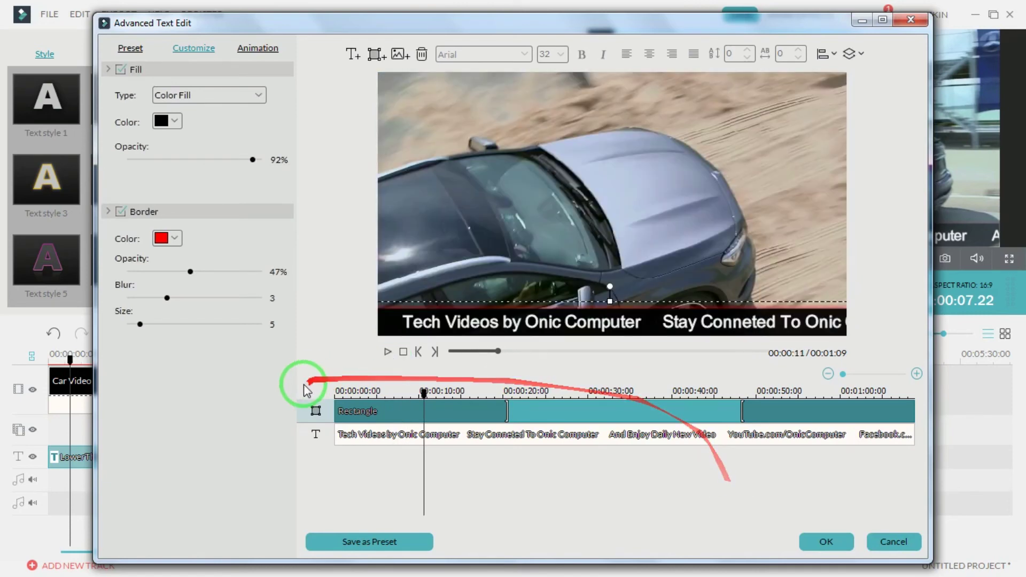
left_click(825, 543)
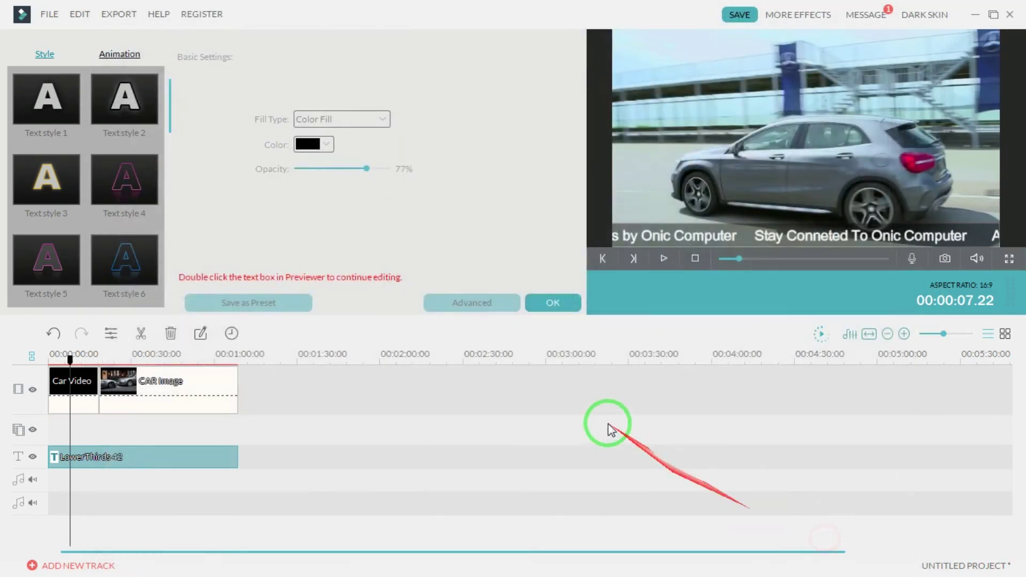
left_click(551, 304)
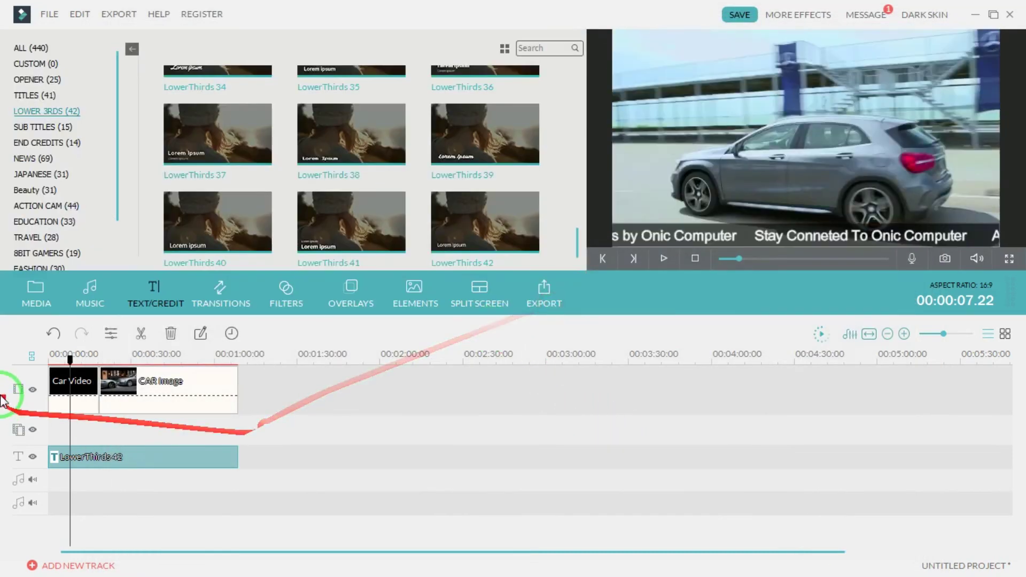
Return the playhead to the start of the timeline and play the project to check the scrolling title
left_click(70, 363)
left_click_drag(71, 366, 40, 364)
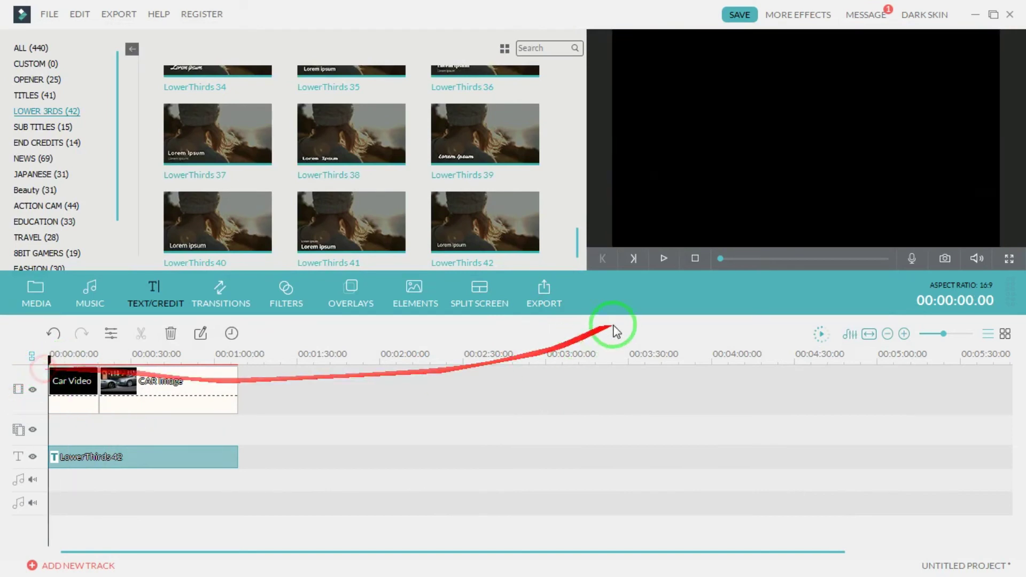
left_click(662, 258)
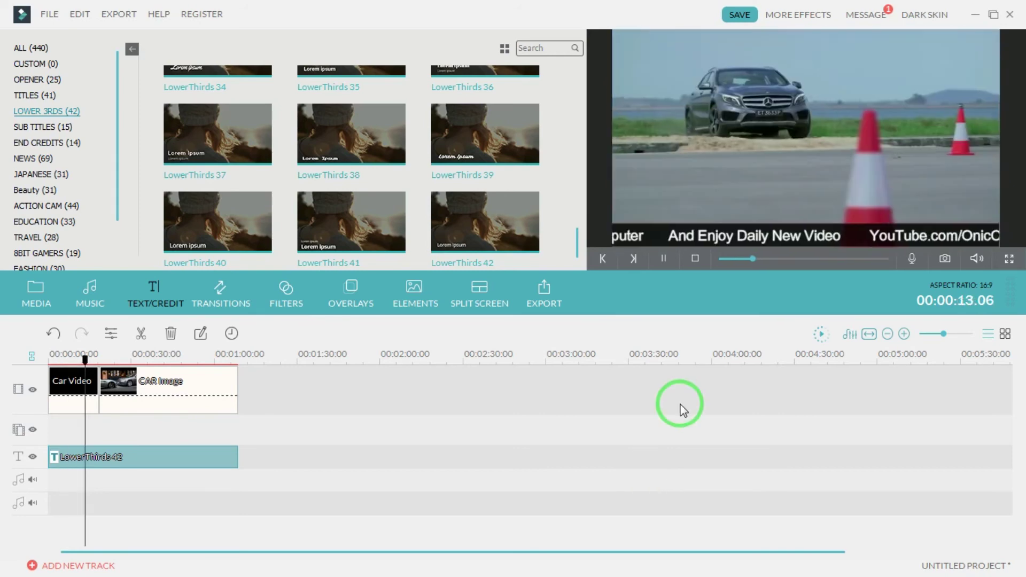
Pause the playback and add the music A-GROUP - Verve to the first audio track, aligned with the timeline start
left_click(663, 259)
left_click_drag(212, 425, 282, 474)
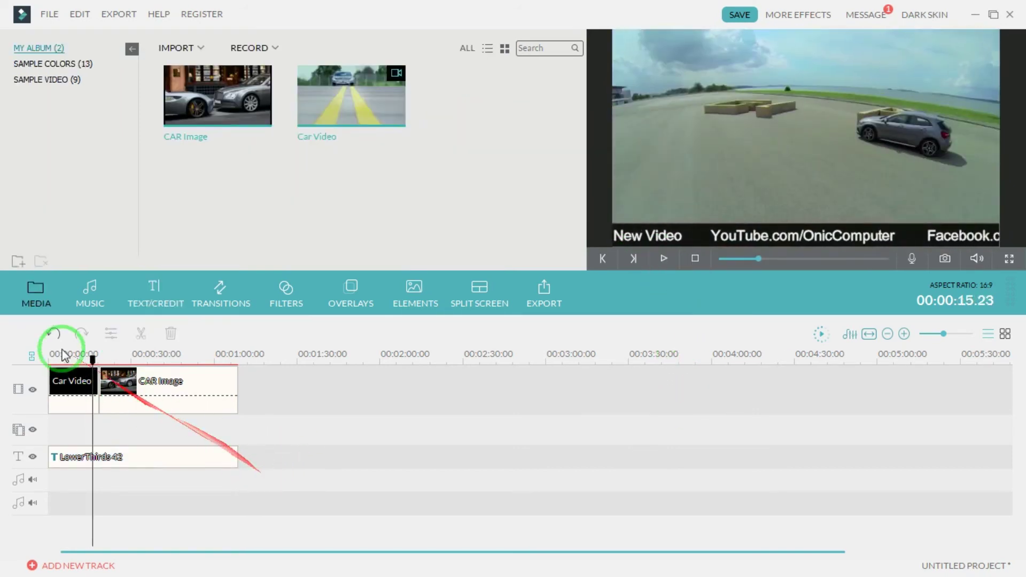
left_click(85, 294)
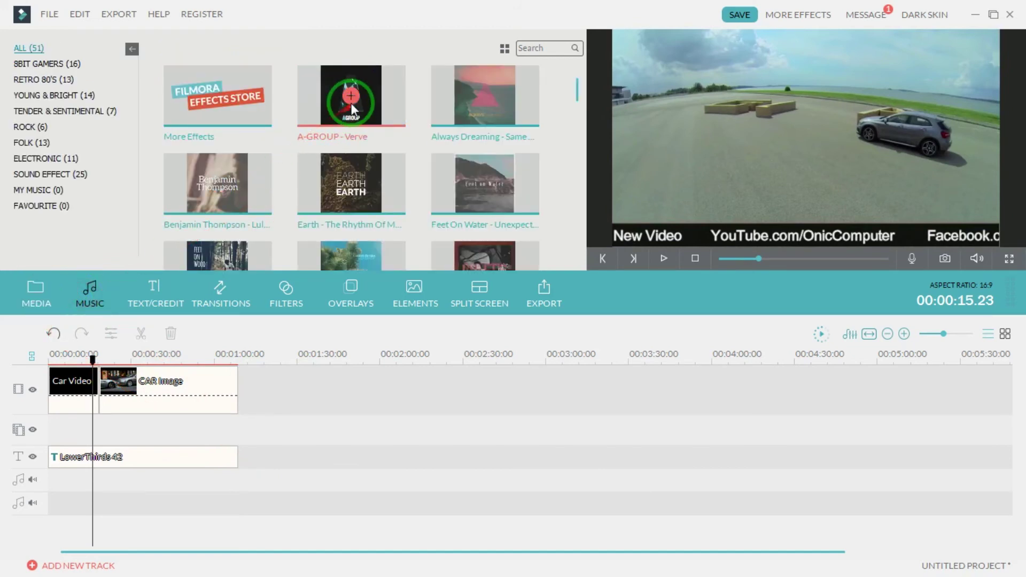
left_click_drag(383, 101, 197, 406)
left_click_drag(112, 467, 49, 471)
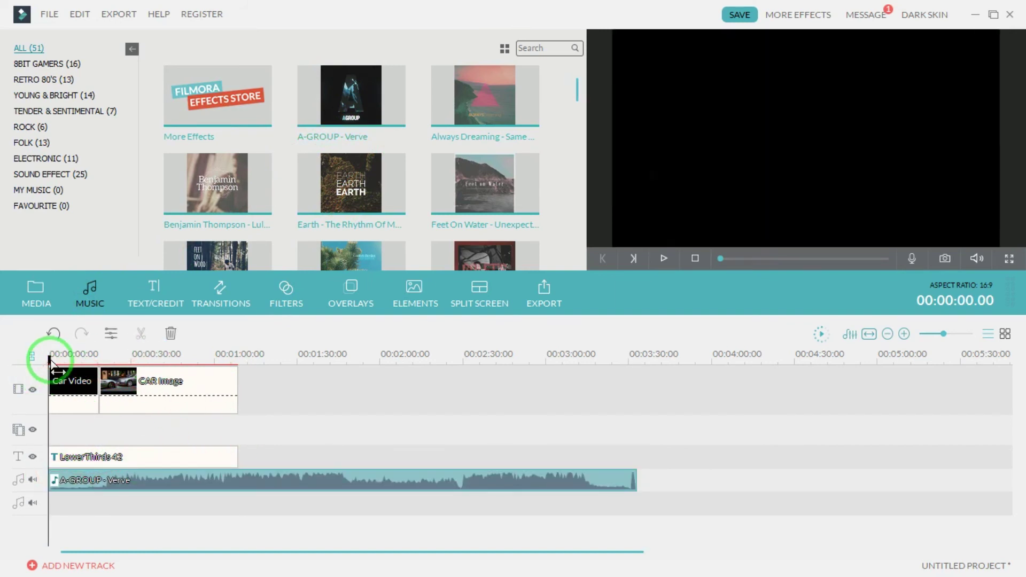
Split the music clip at 00:01:08.22, where the car image and title end, and delete the excess part after the cut
left_click_drag(50, 362, 239, 369)
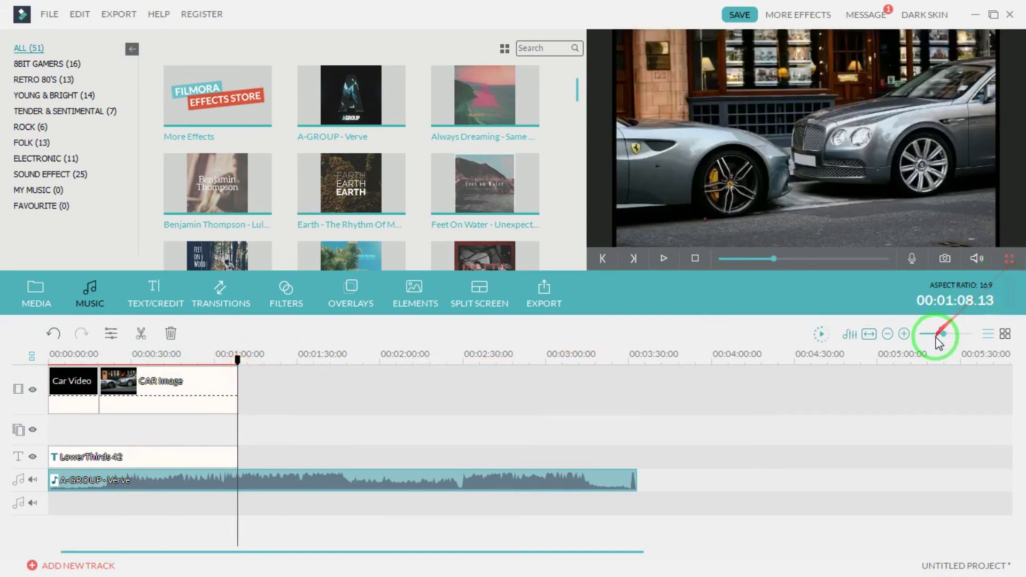
left_click_drag(944, 336, 995, 350)
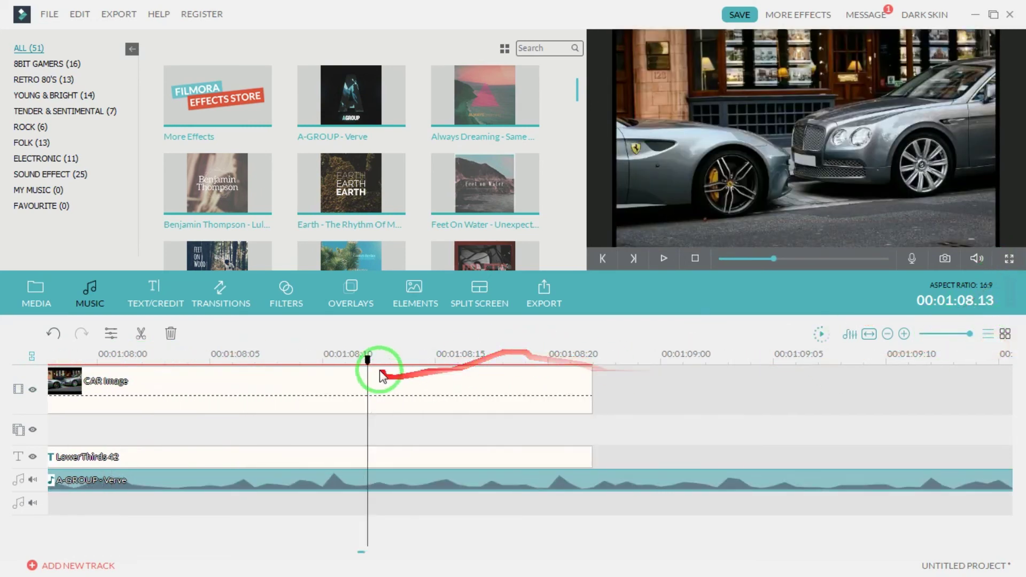
left_click_drag(390, 363, 590, 368)
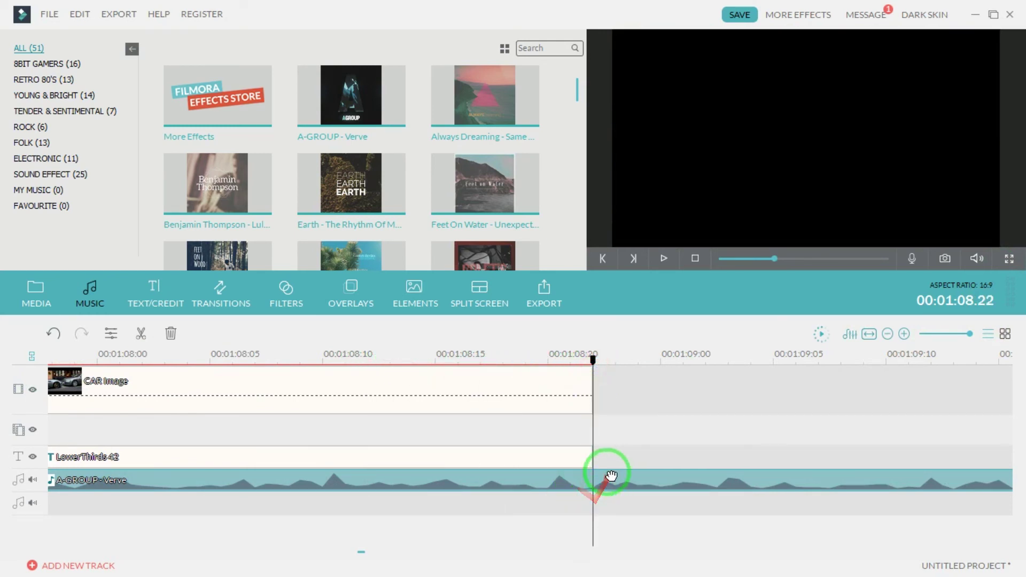
left_click(140, 335)
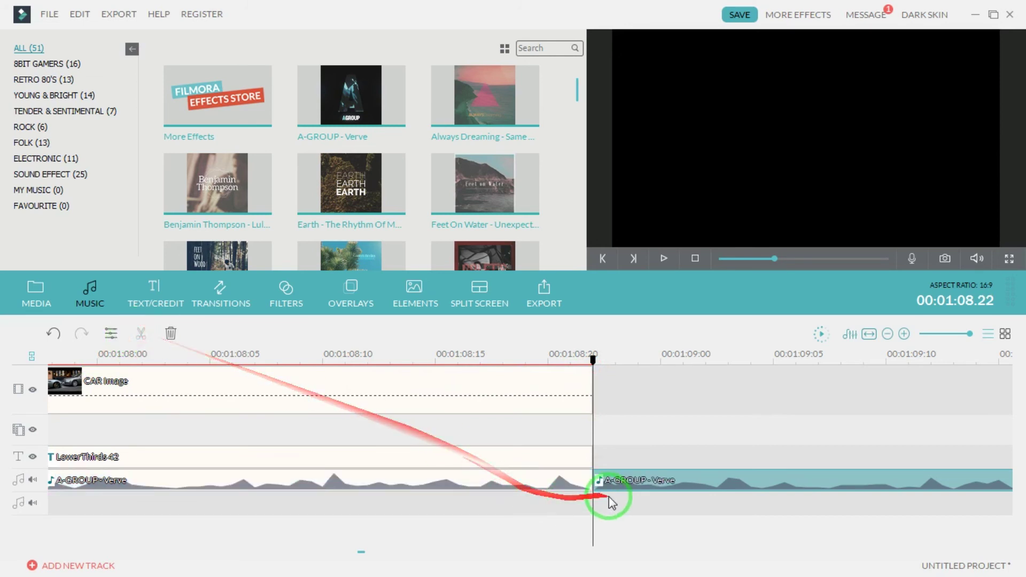
right_click(641, 478)
left_click(660, 465)
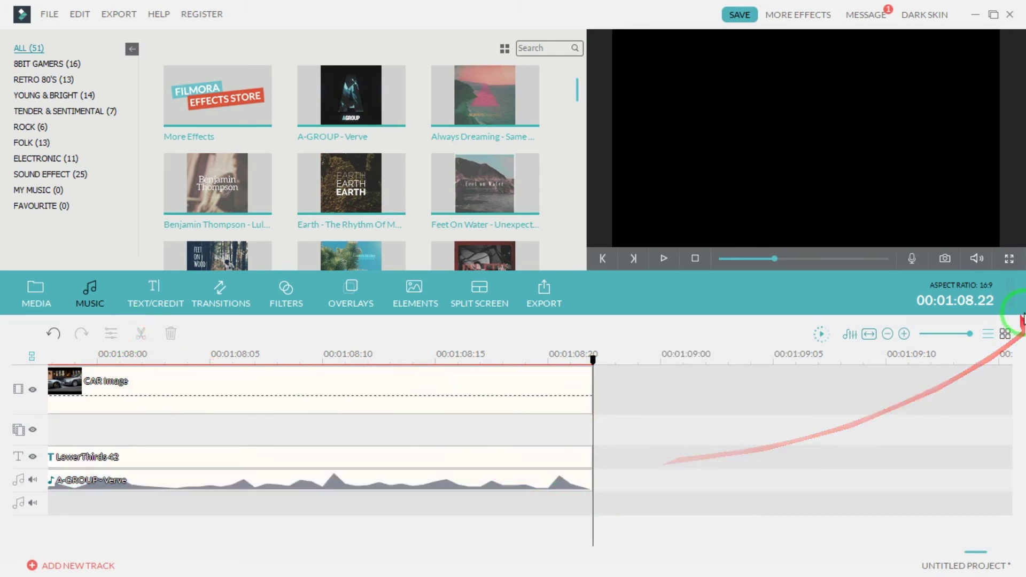
Play the finished project from the start to check the scrolling title together with the background music
left_click(947, 334)
left_click(653, 285)
left_click(664, 260)
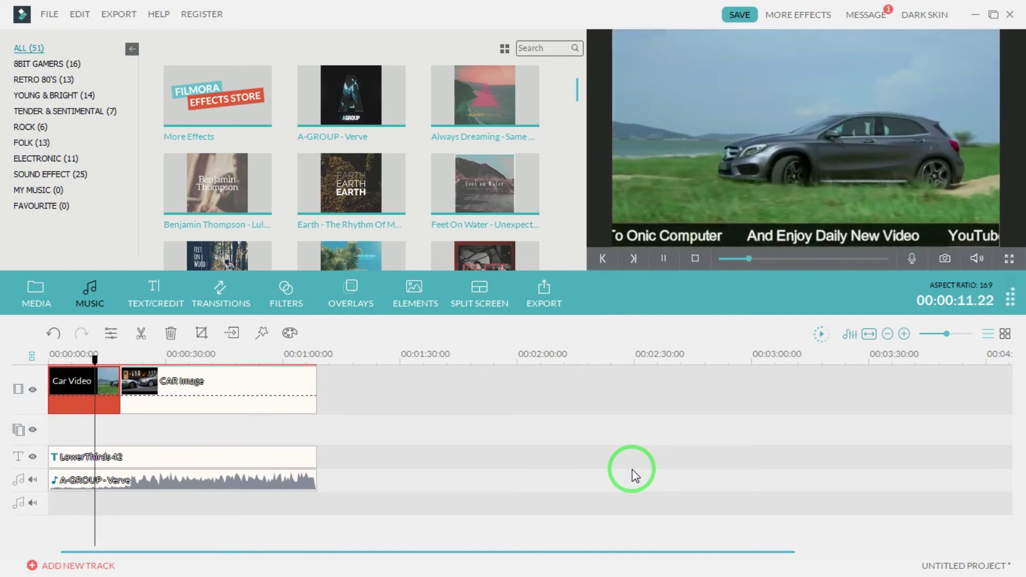
left_click(640, 272)
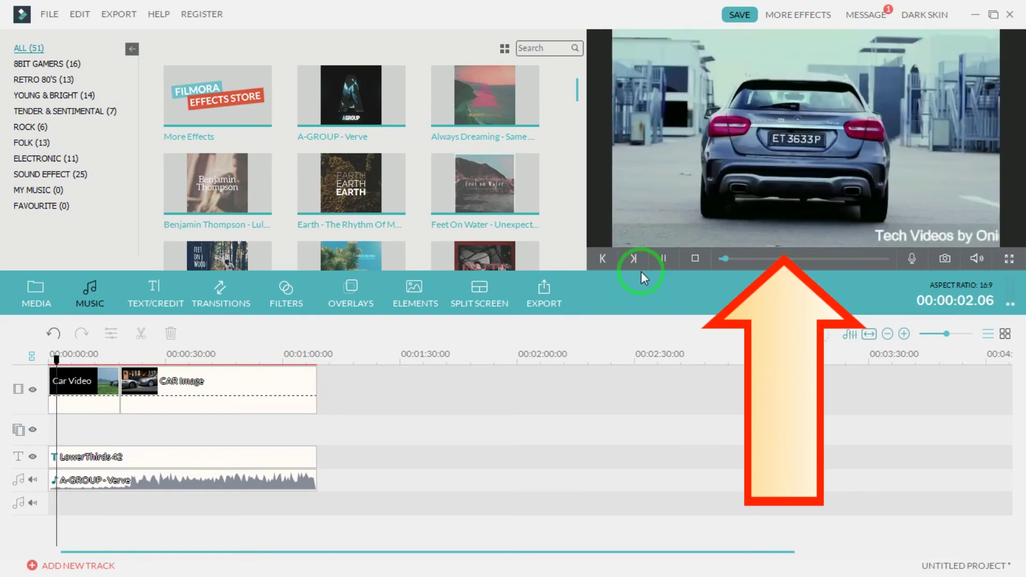